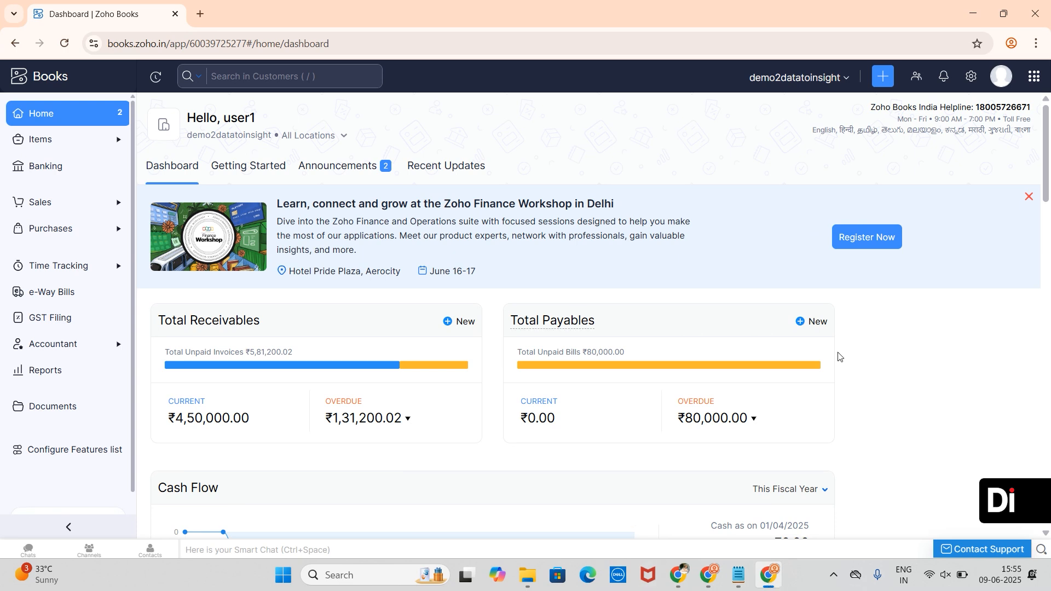
# - Go to Reports and open the Profit and Loss report under Business Overview
pyautogui.scroll(-3, 665, 275)
pyautogui.scroll(2, 665, 275)
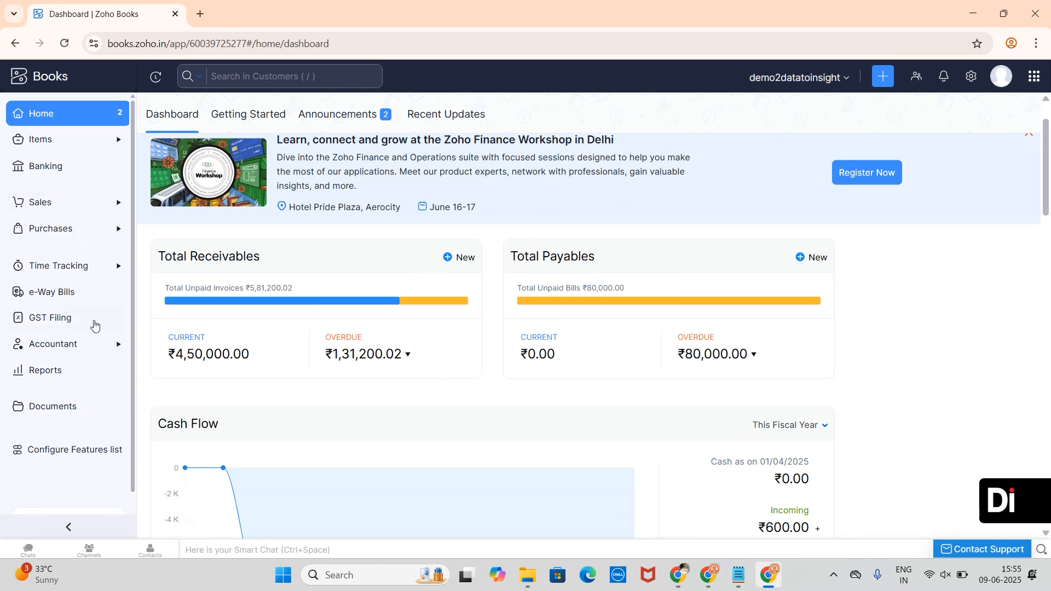
pyautogui.click(84, 375)
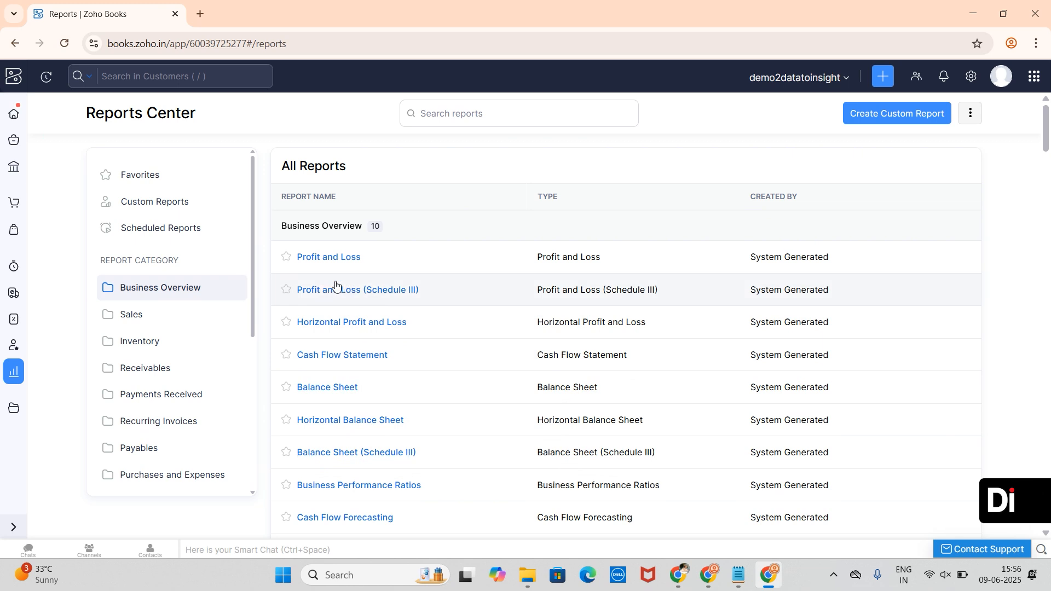
pyautogui.click(315, 272)
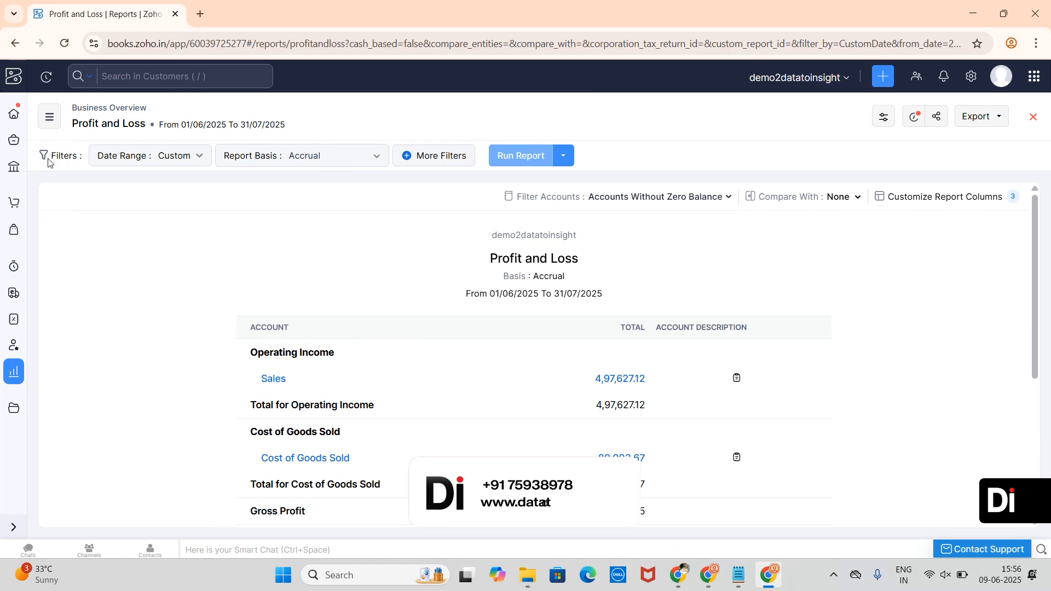
# - Set a custom 1 June to 30 July 2025 date range, keeping the Accrual report basis
pyautogui.click(179, 159)
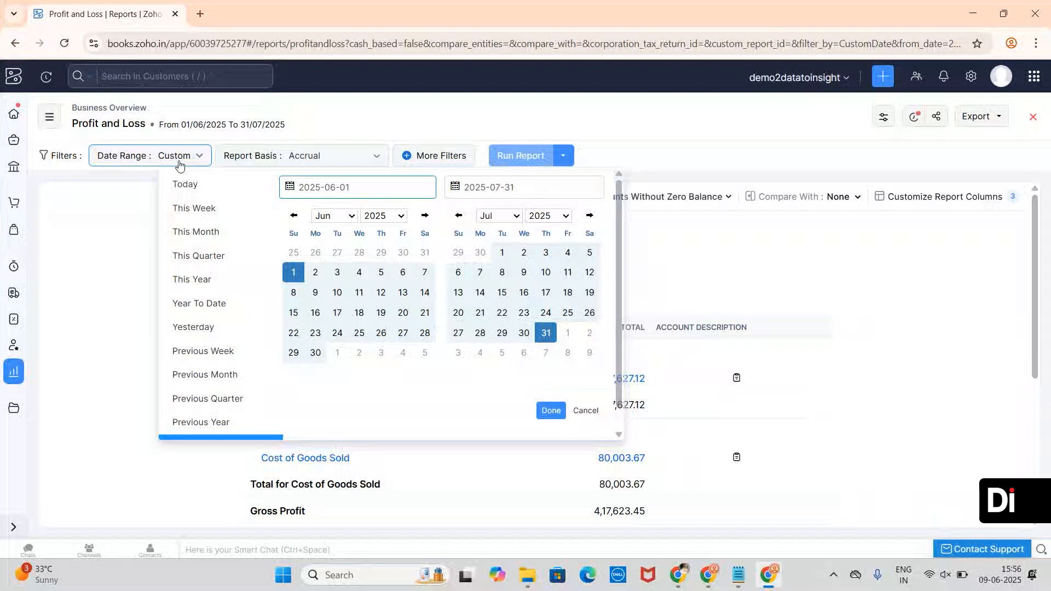
pyautogui.click(198, 187)
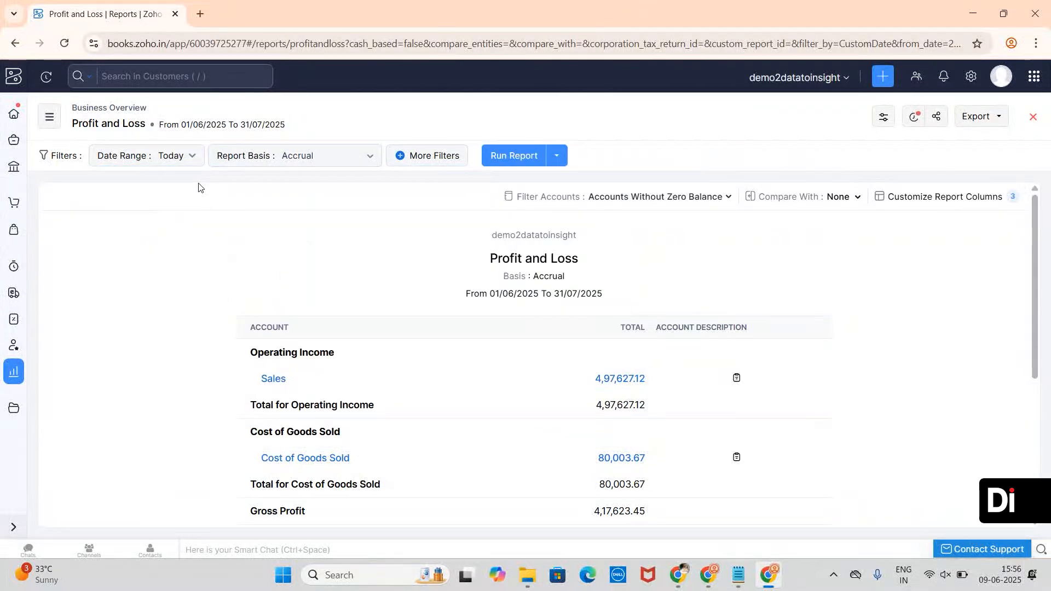
pyautogui.click(184, 154)
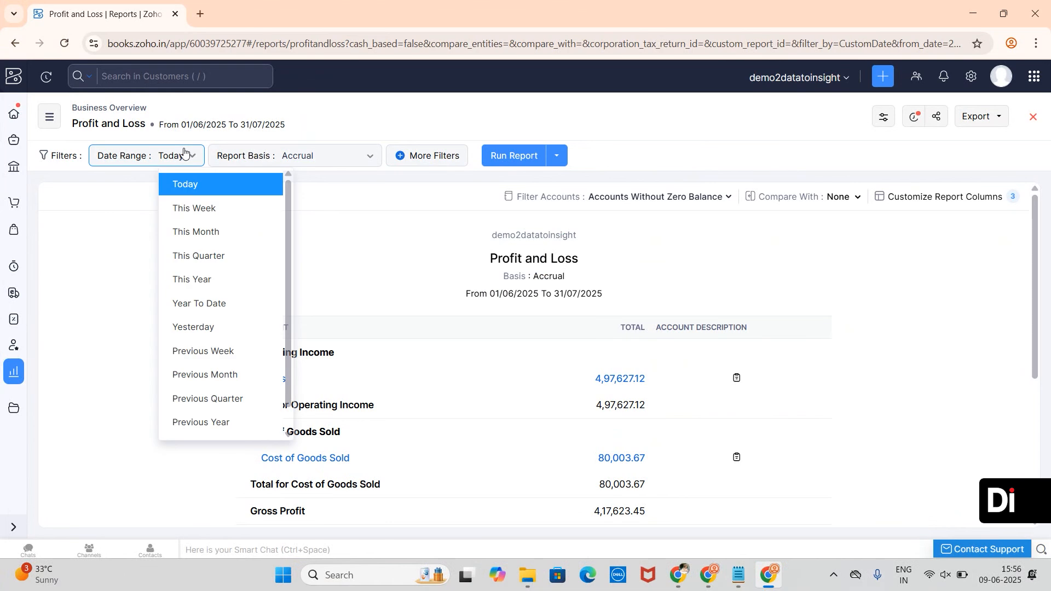
pyautogui.click(219, 233)
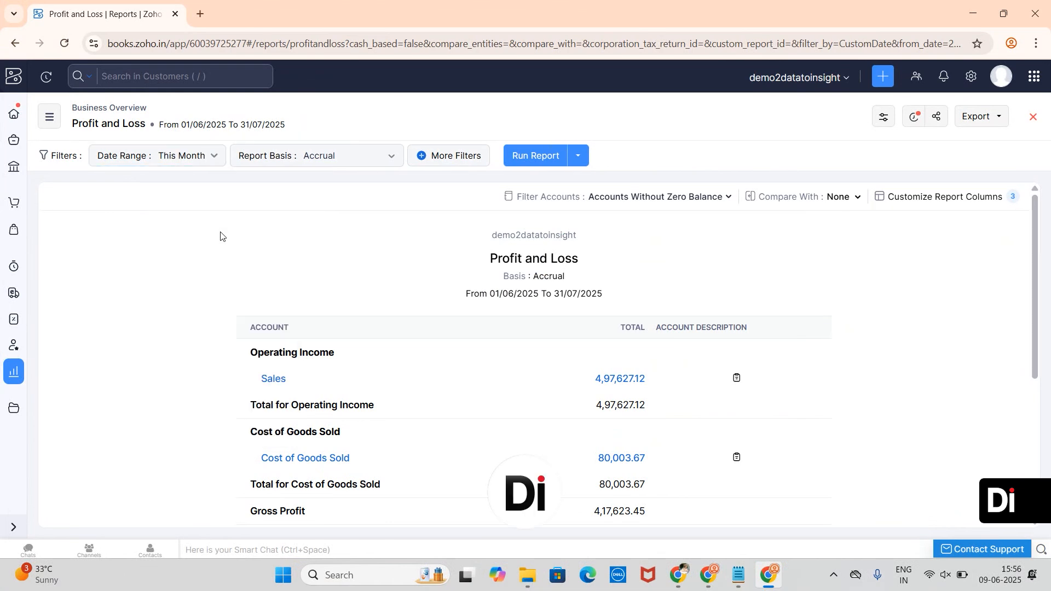
pyautogui.click(207, 160)
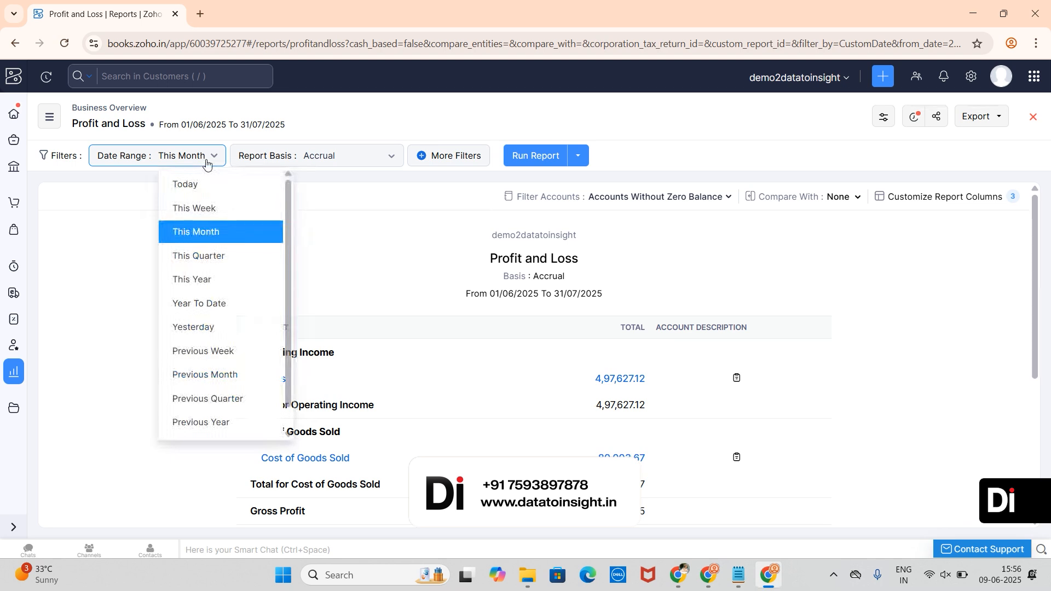
pyautogui.scroll(-1, 253, 321)
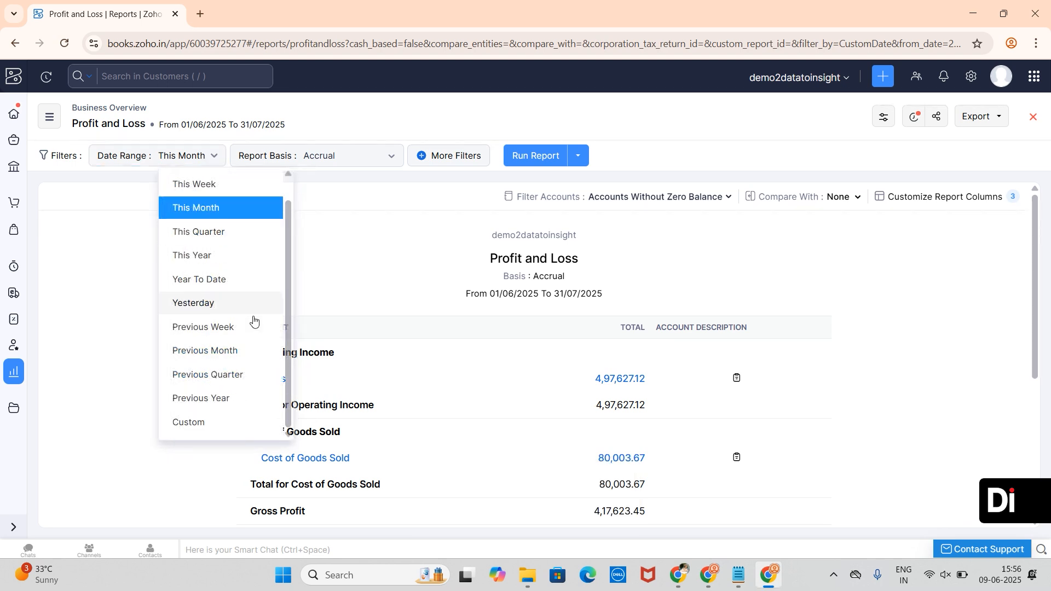
pyautogui.click(211, 421)
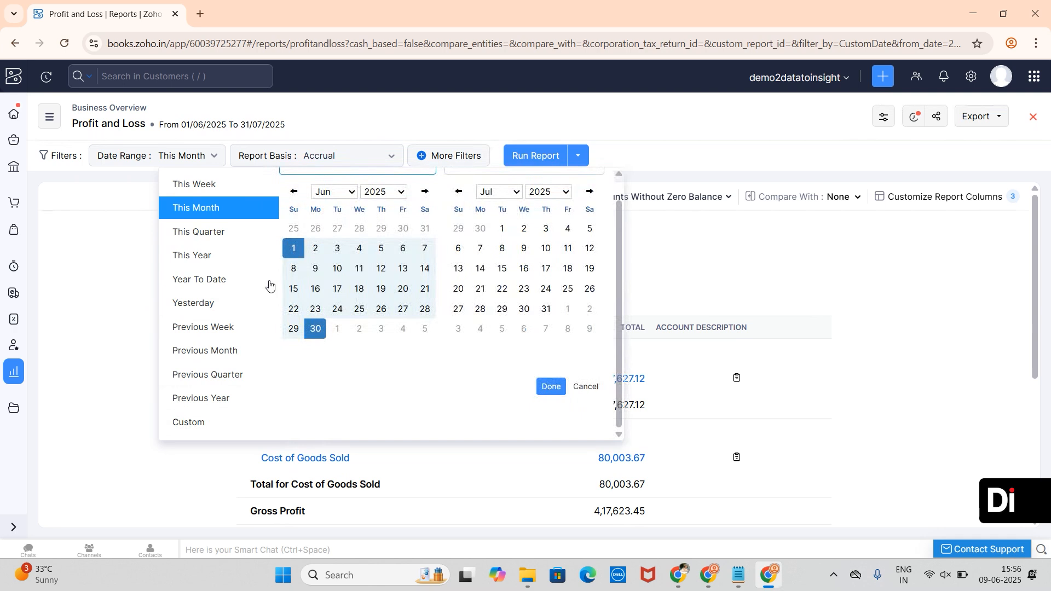
pyautogui.click(299, 256)
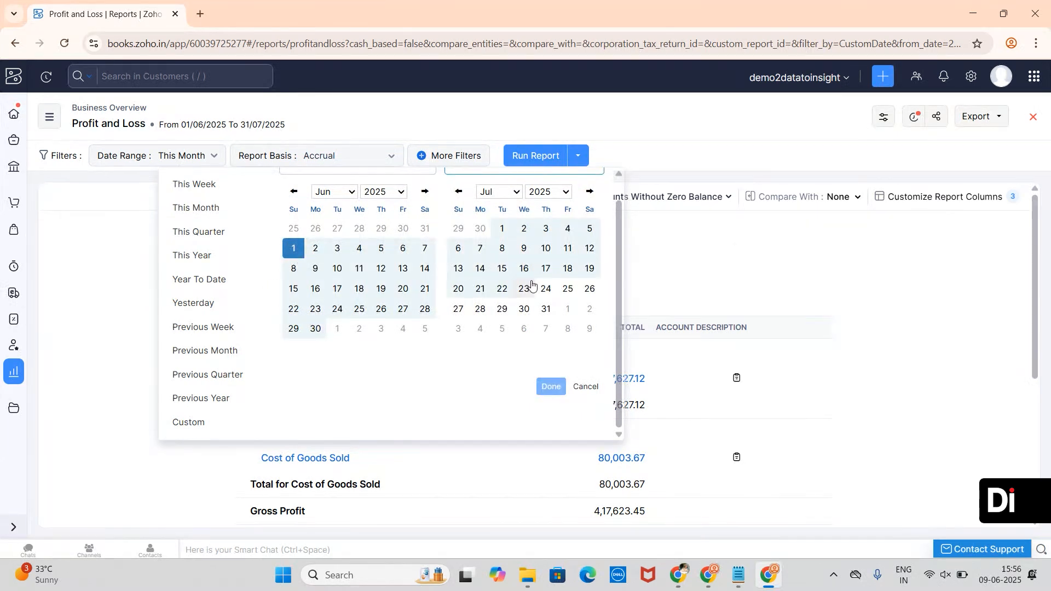
pyautogui.click(524, 309)
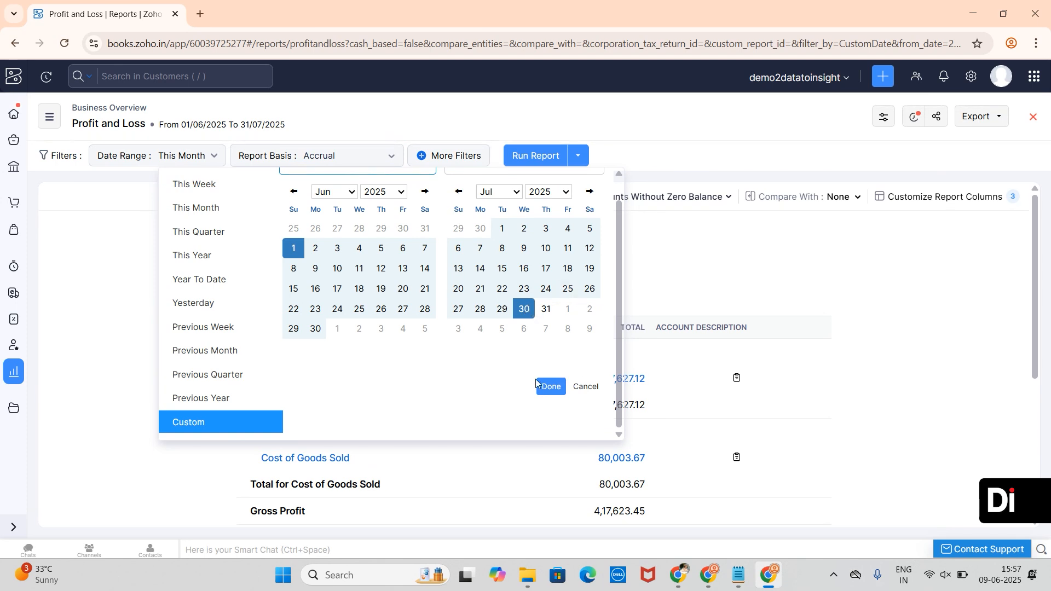
pyautogui.click(552, 387)
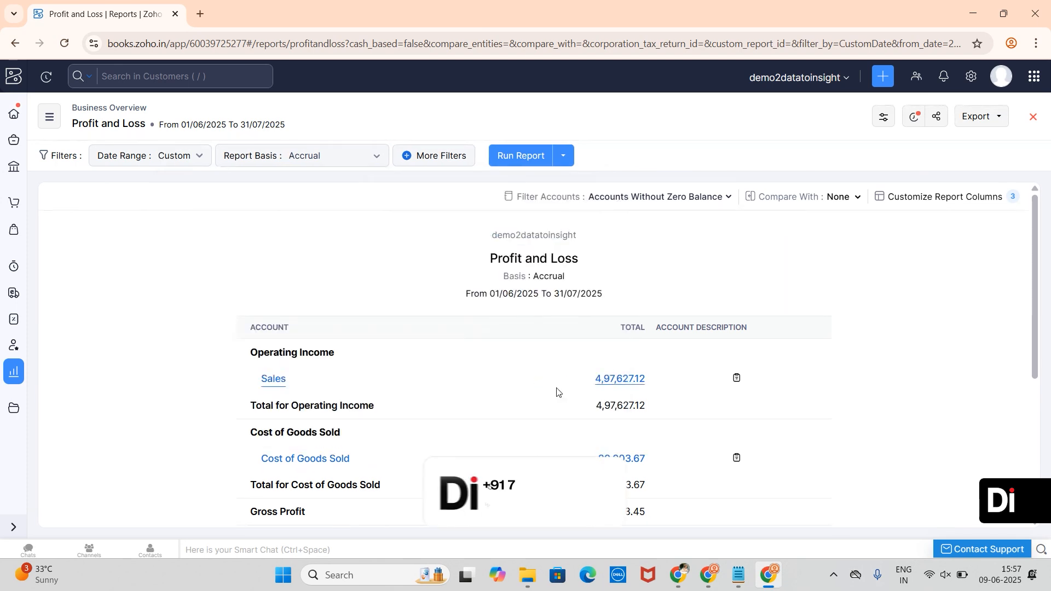
pyautogui.click(341, 164)
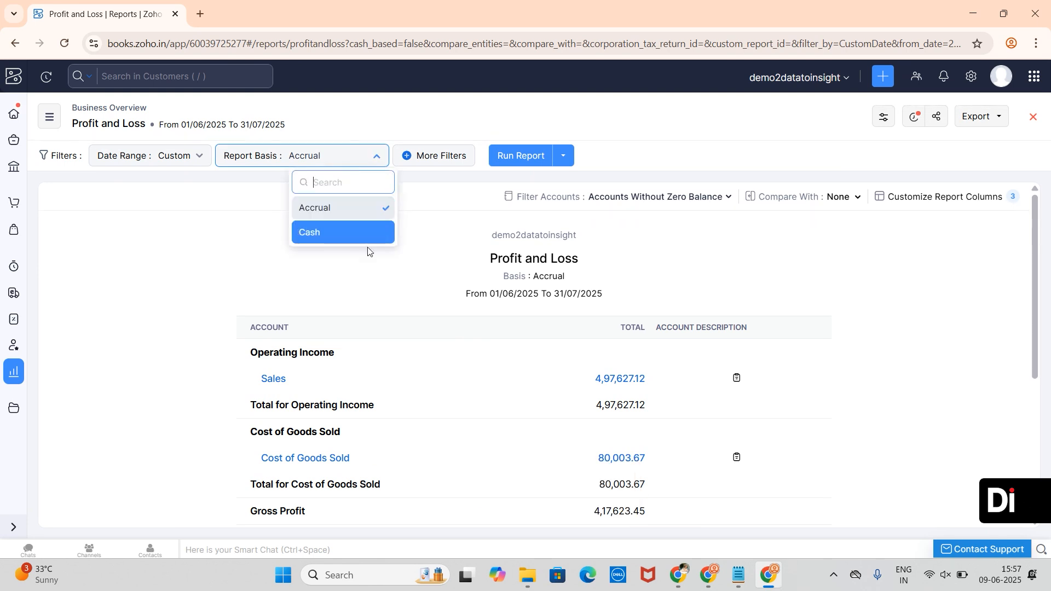
pyautogui.click(242, 234)
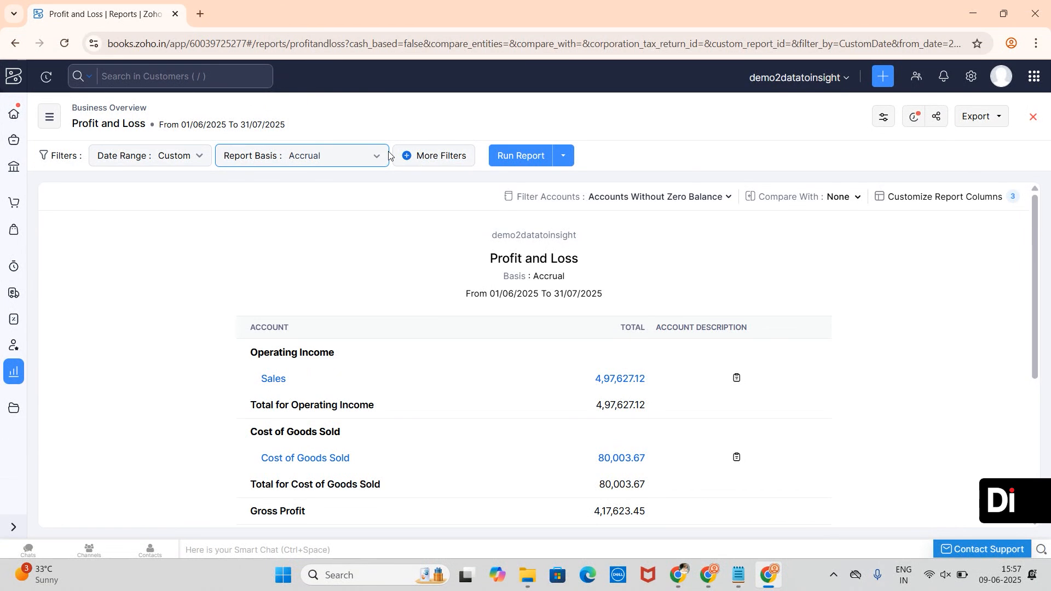
# - Add a filter criterion: Project is in Arun Project
pyautogui.click(434, 162)
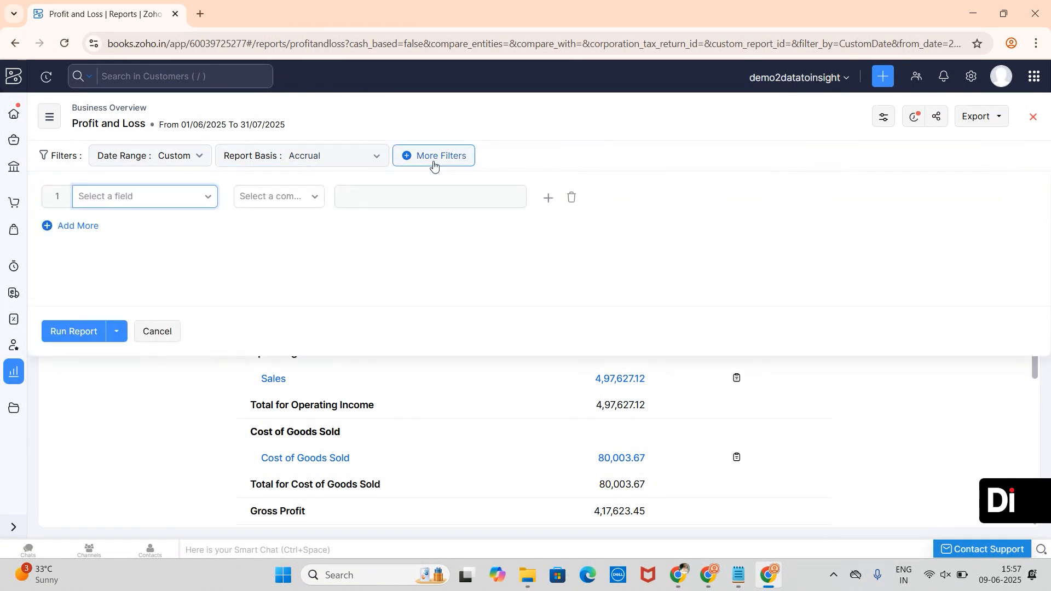
pyautogui.click(208, 193)
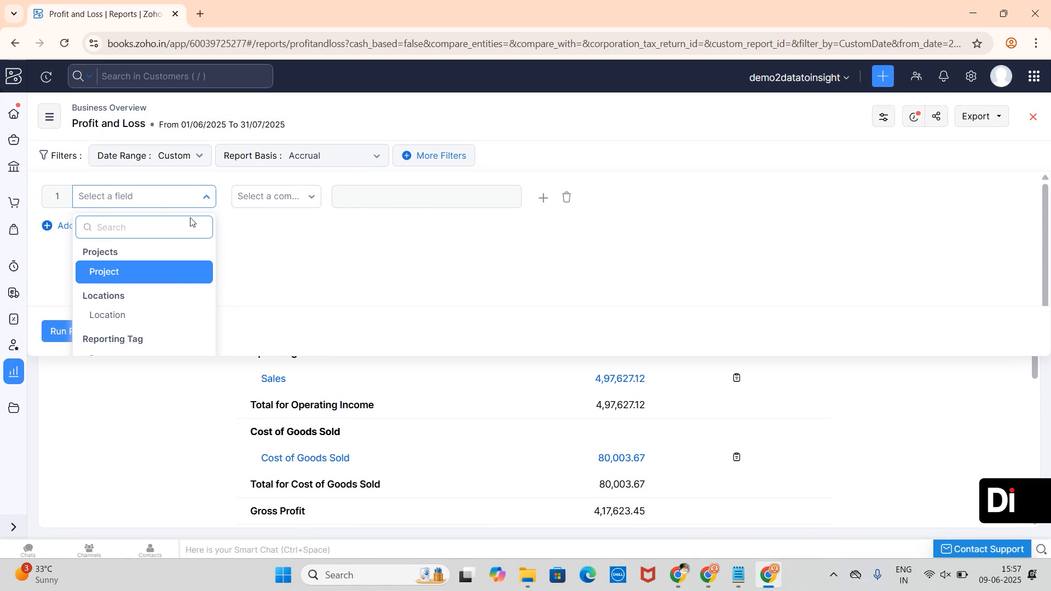
pyautogui.click(150, 272)
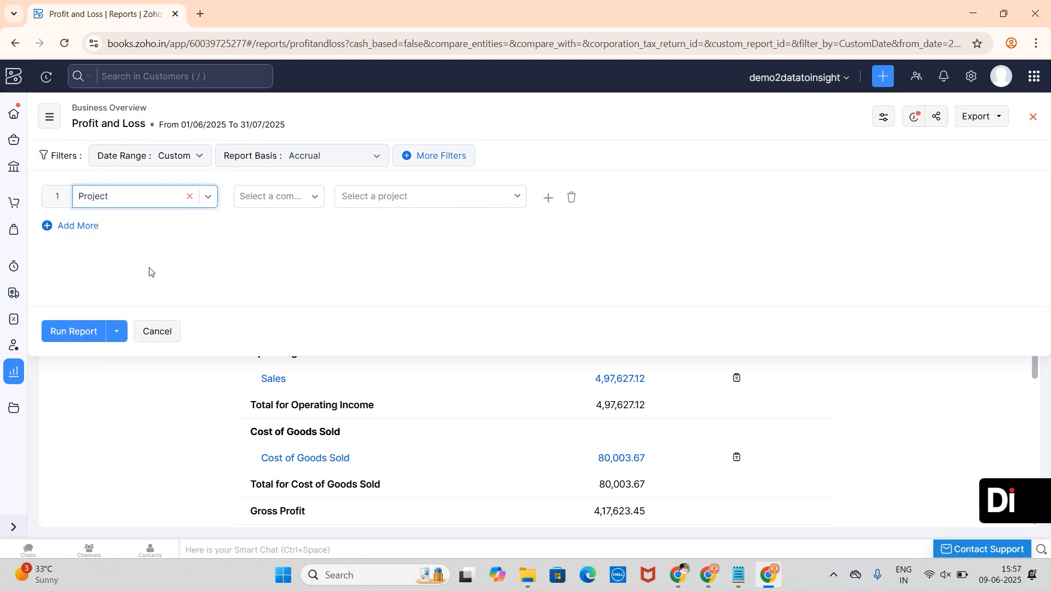
pyautogui.click(260, 223)
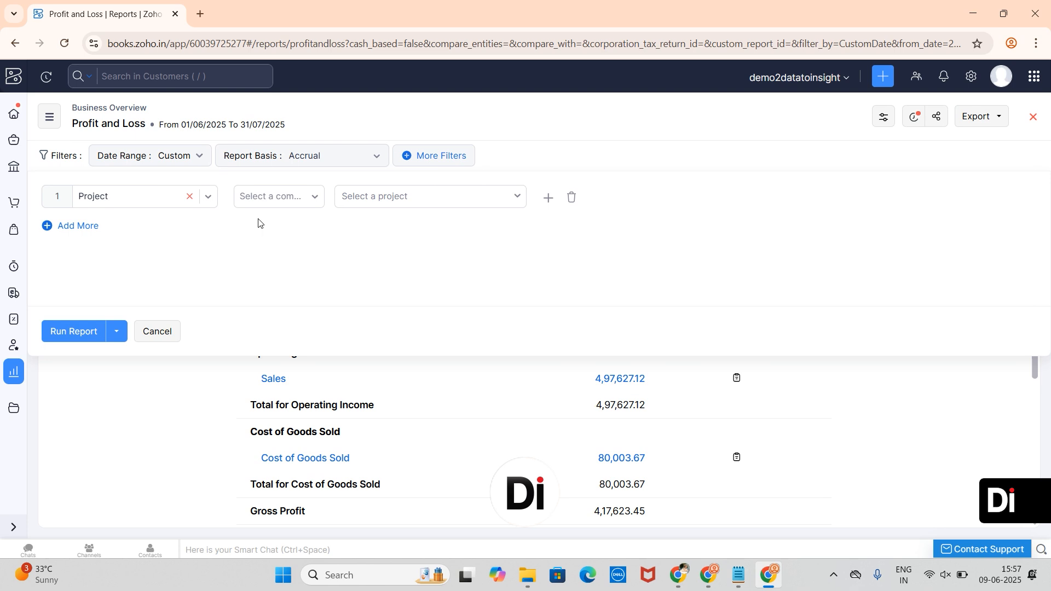
pyautogui.click(288, 197)
pyautogui.click(267, 301)
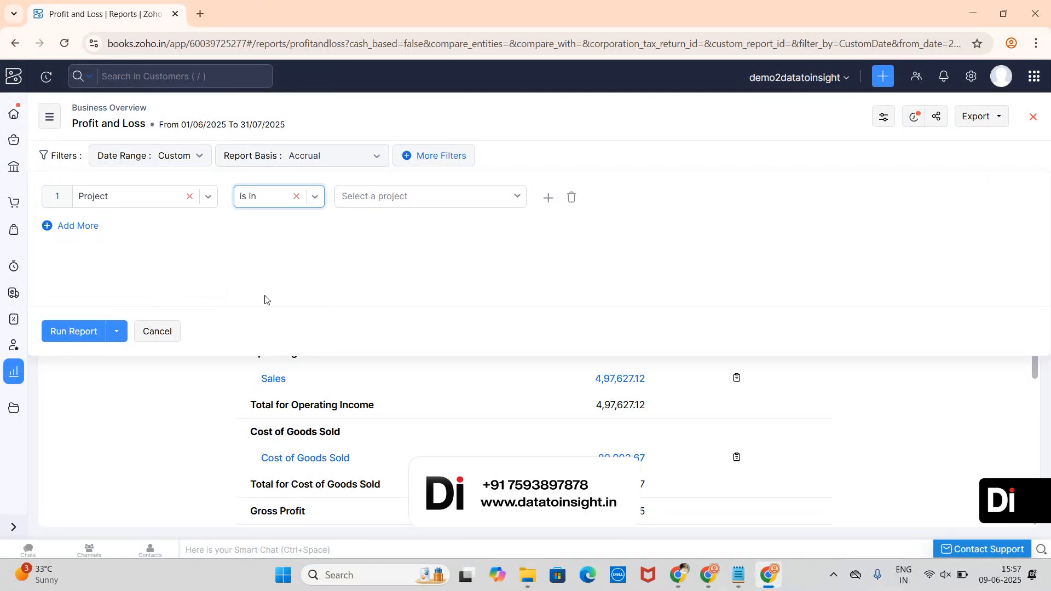
pyautogui.click(431, 201)
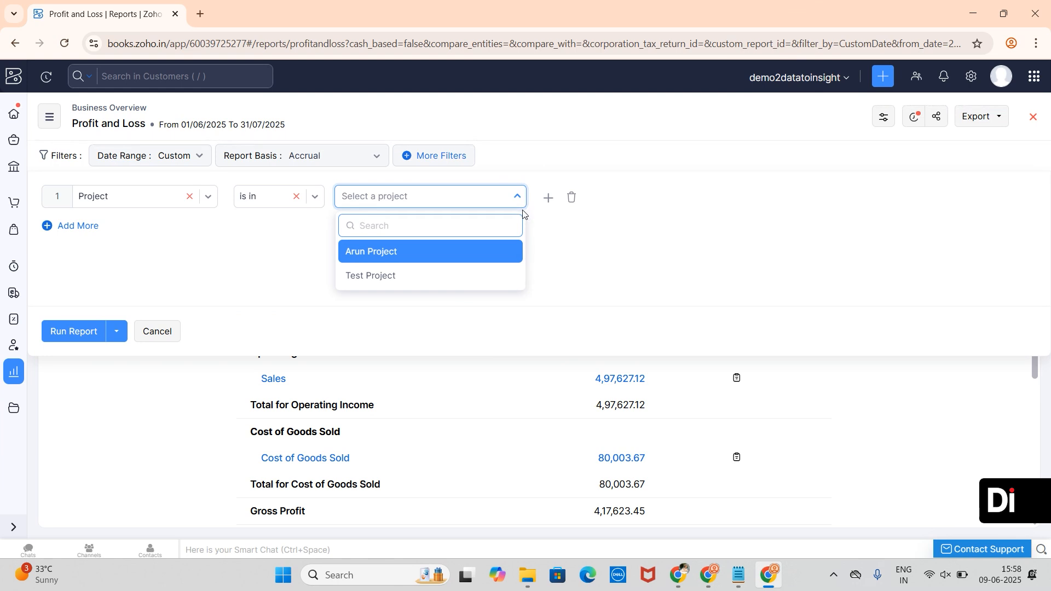
pyautogui.click(367, 259)
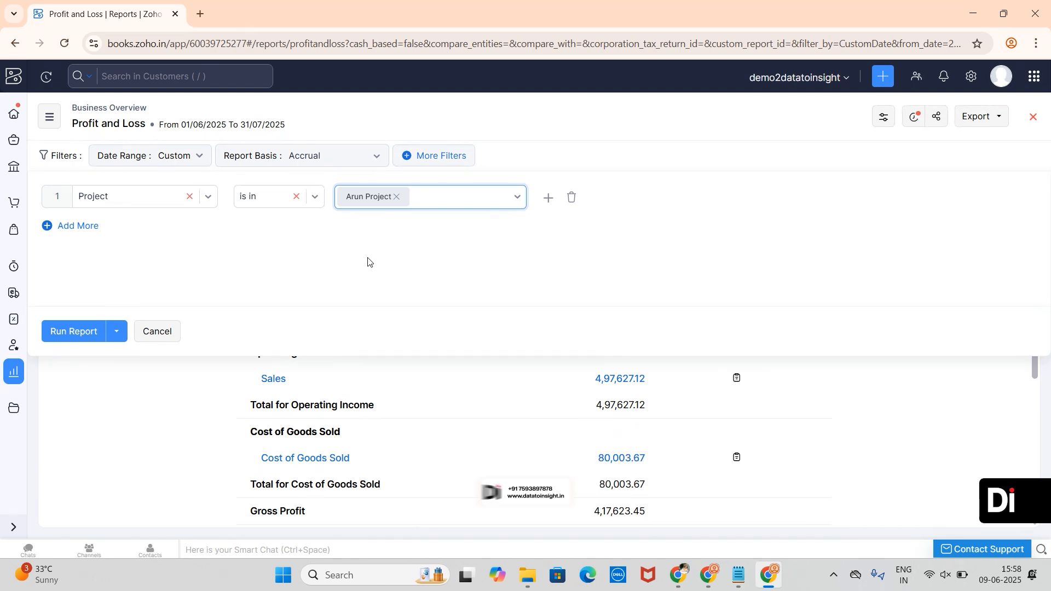
pyautogui.click(452, 248)
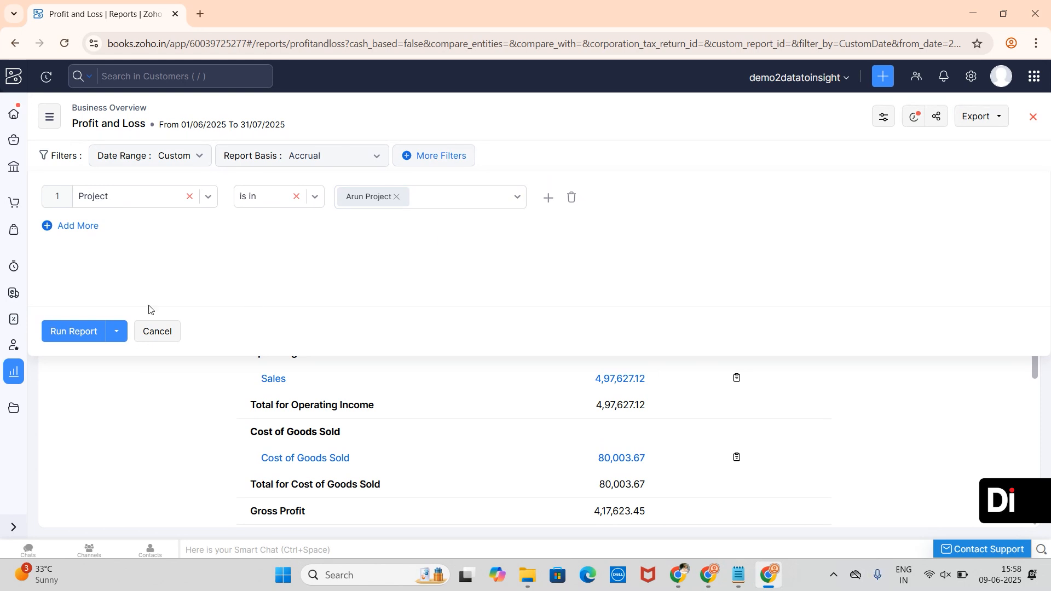
# - Run the report for Arun Project and review the results, leaving the account filter unchanged
pyautogui.click(62, 342)
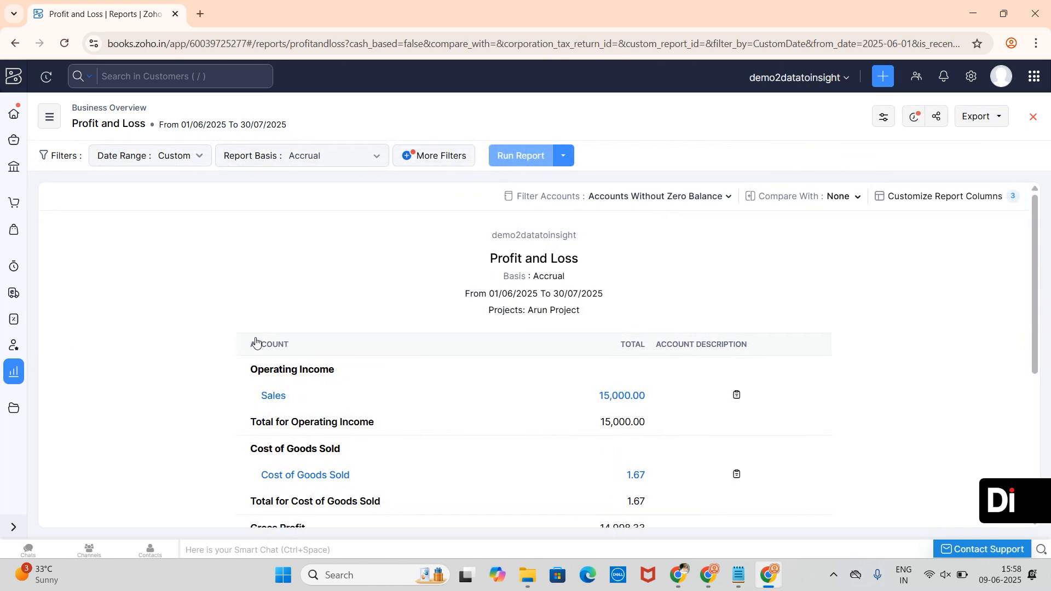
pyautogui.scroll(-5, 484, 353)
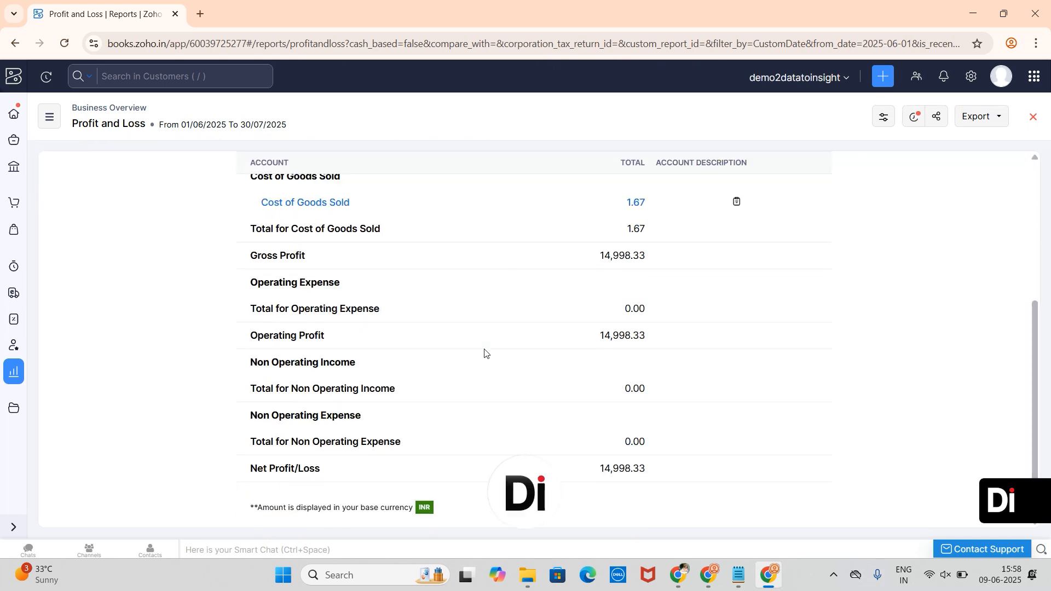
pyautogui.scroll(2, 485, 353)
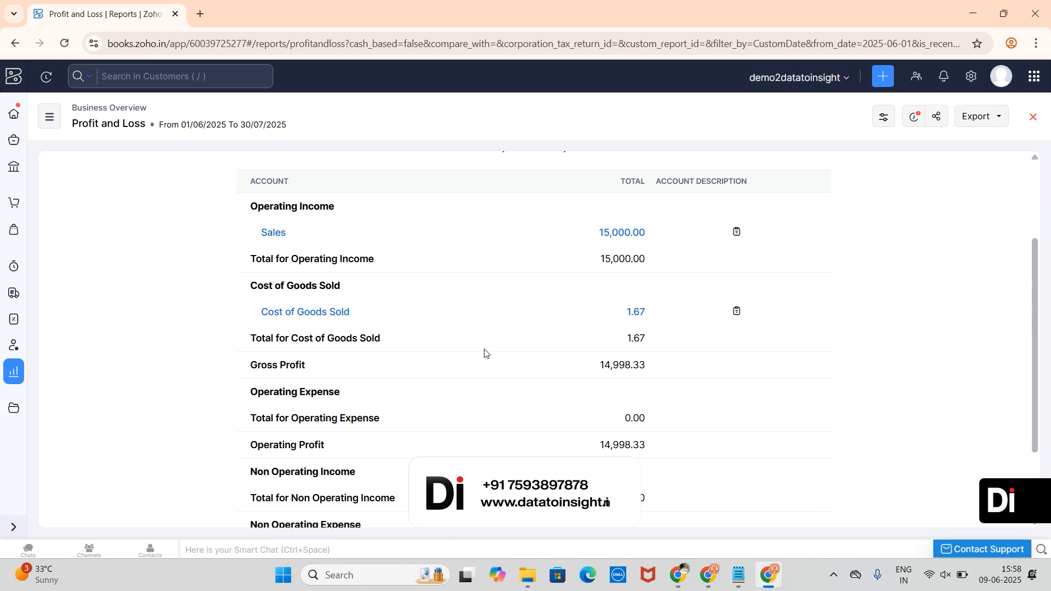
pyautogui.scroll(3, 484, 353)
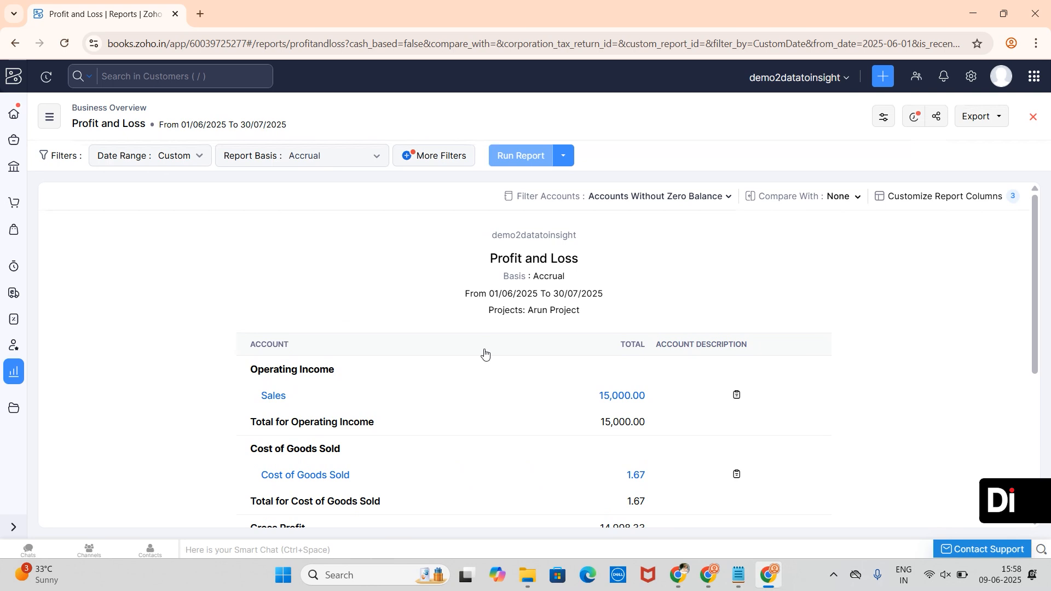
pyautogui.click(728, 204)
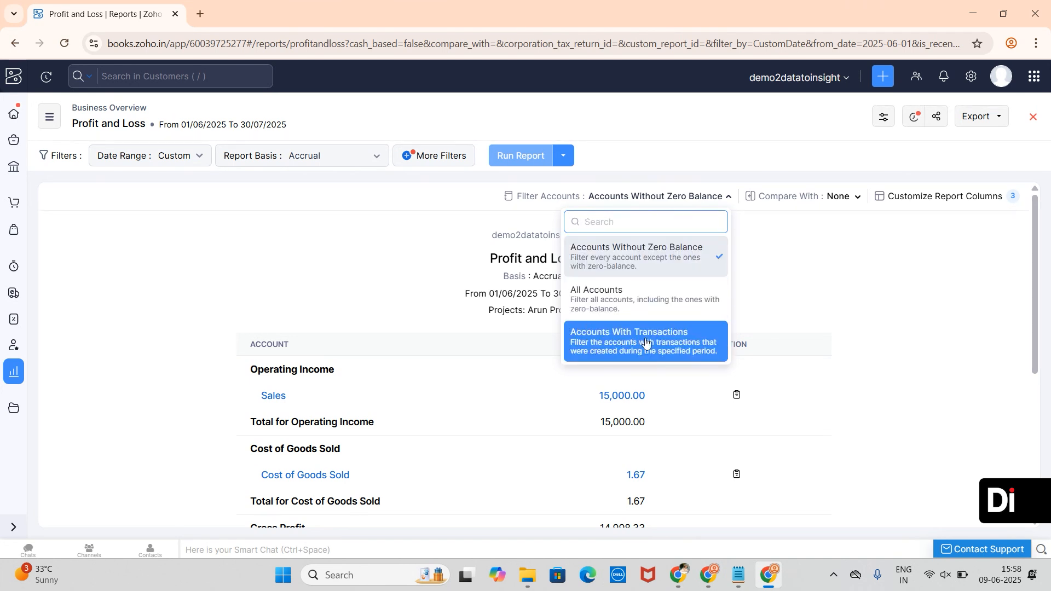
pyautogui.click(799, 286)
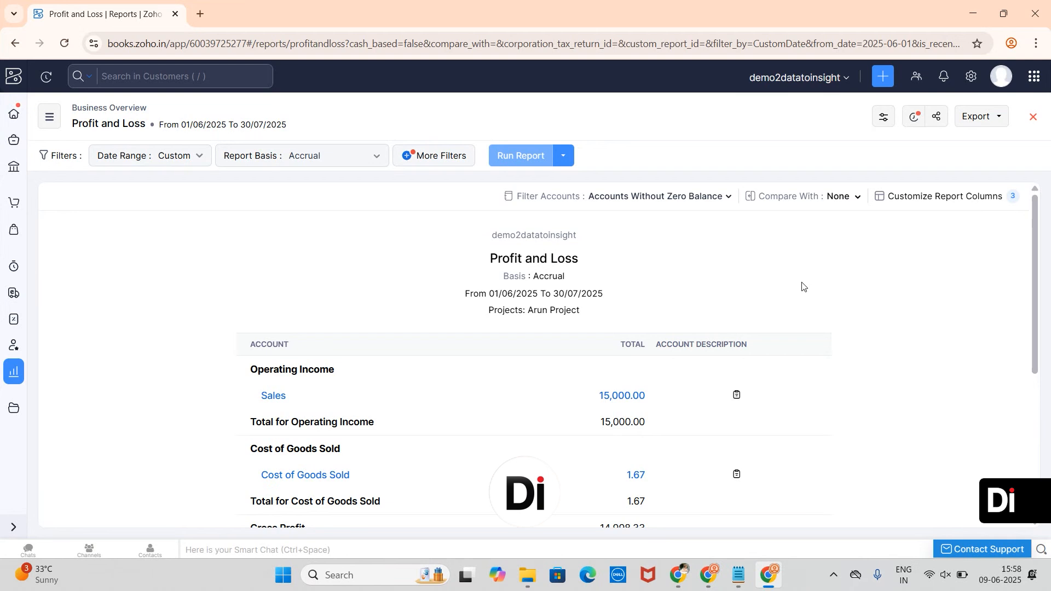
pyautogui.click(843, 203)
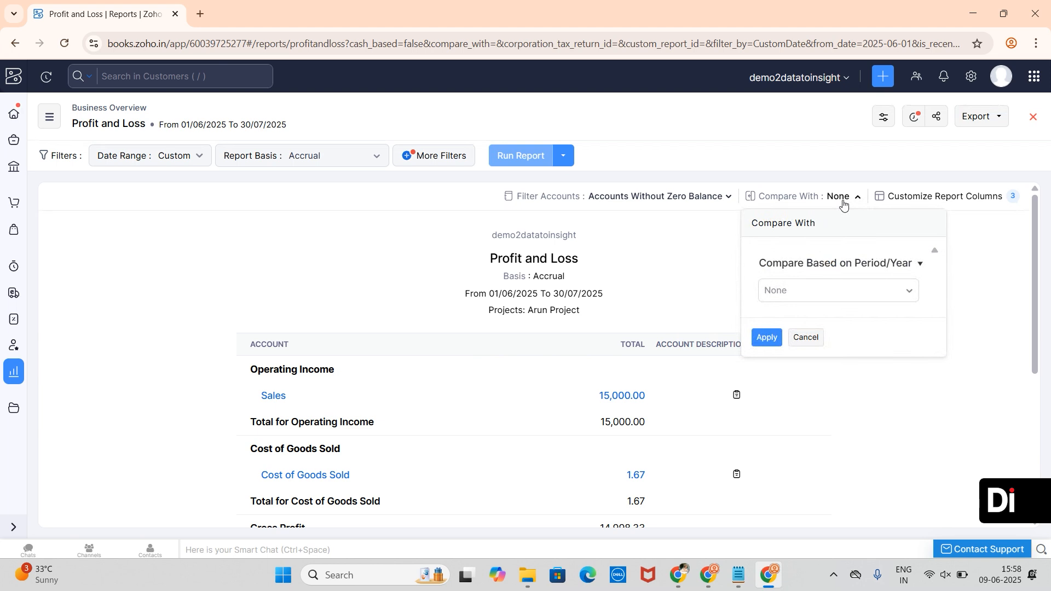
pyautogui.click(892, 288)
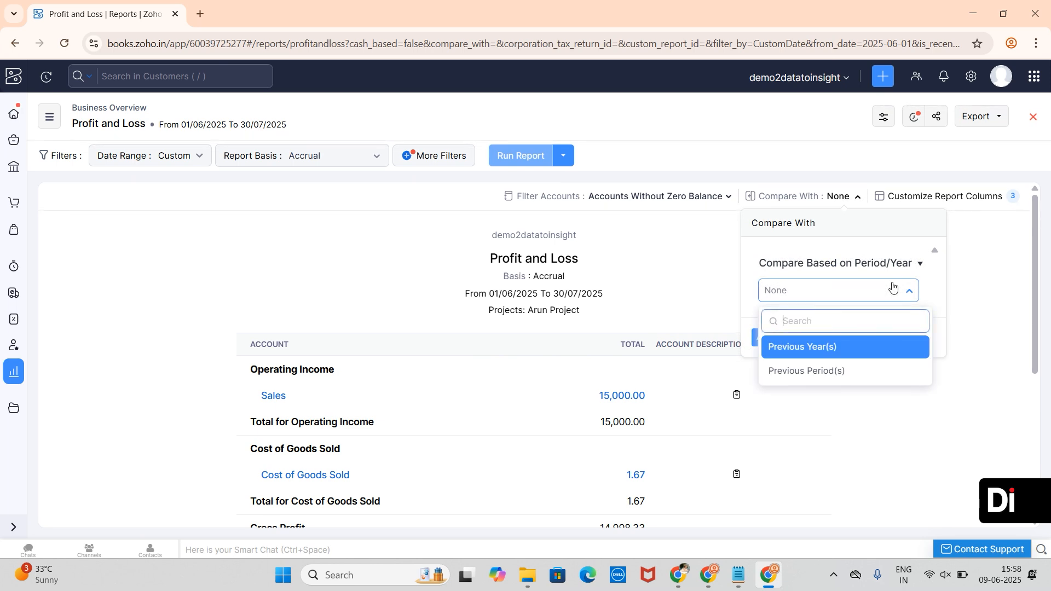
pyautogui.click(827, 355)
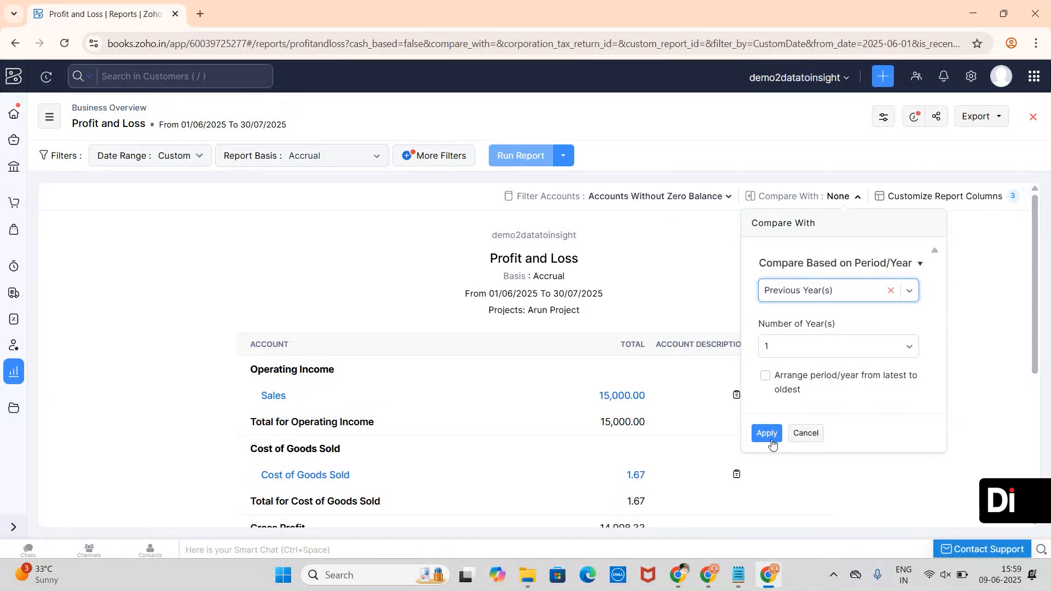
pyautogui.click(804, 434)
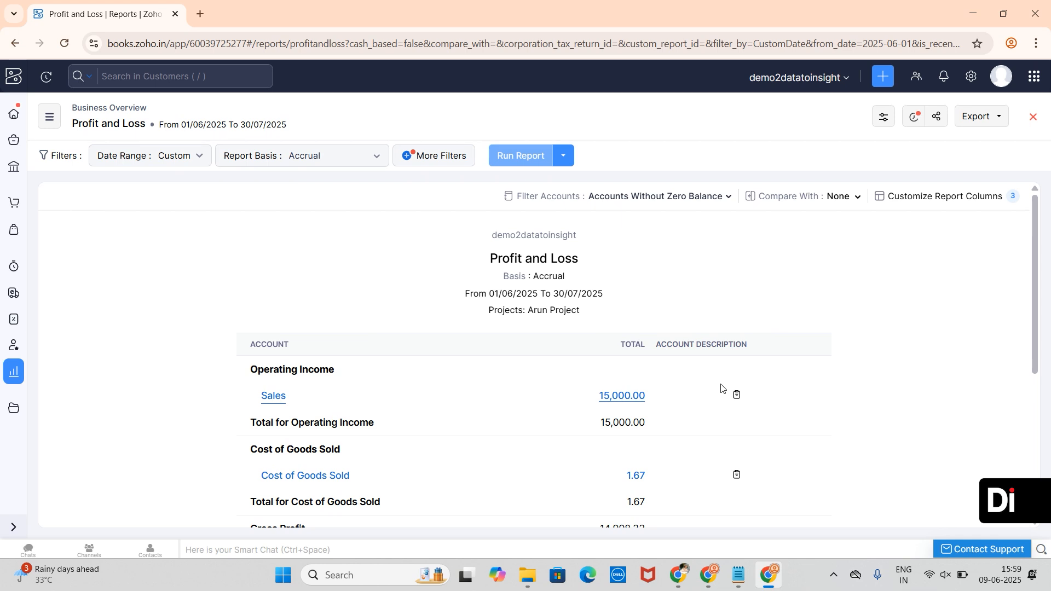
# - Remove Account Description from the report columns and apply, leaving Account and Total
pyautogui.click(977, 203)
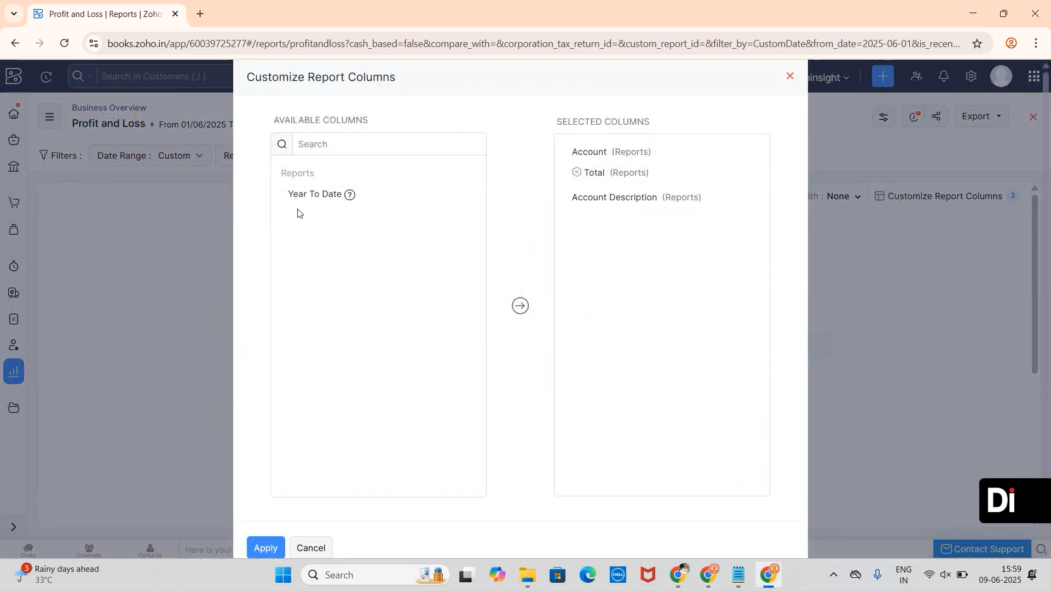
pyautogui.moveTo(394, 199)
pyautogui.click(747, 197)
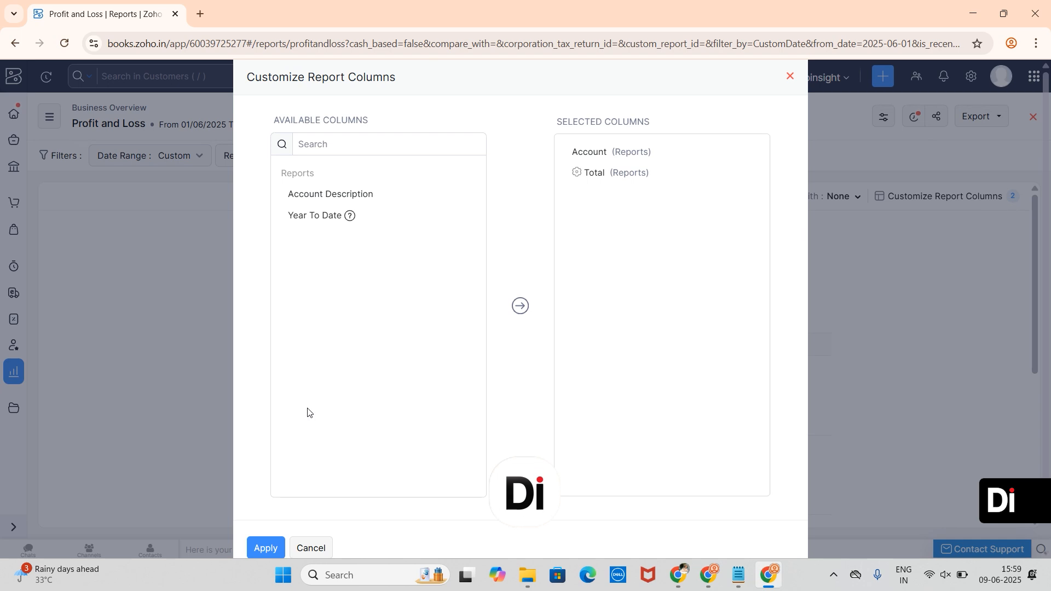
pyautogui.scroll(-1, 321, 423)
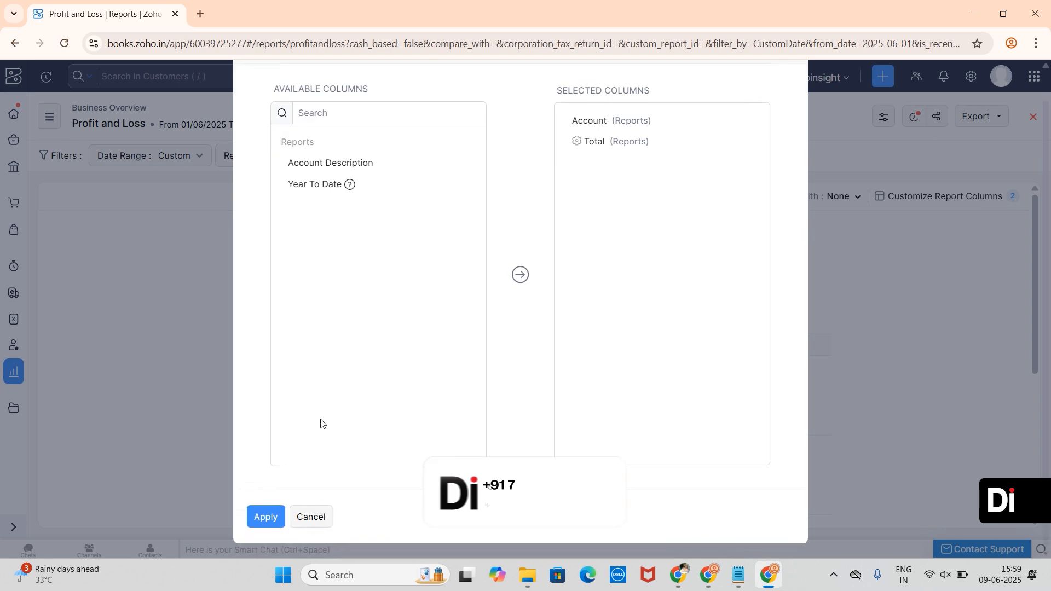
pyautogui.click(266, 518)
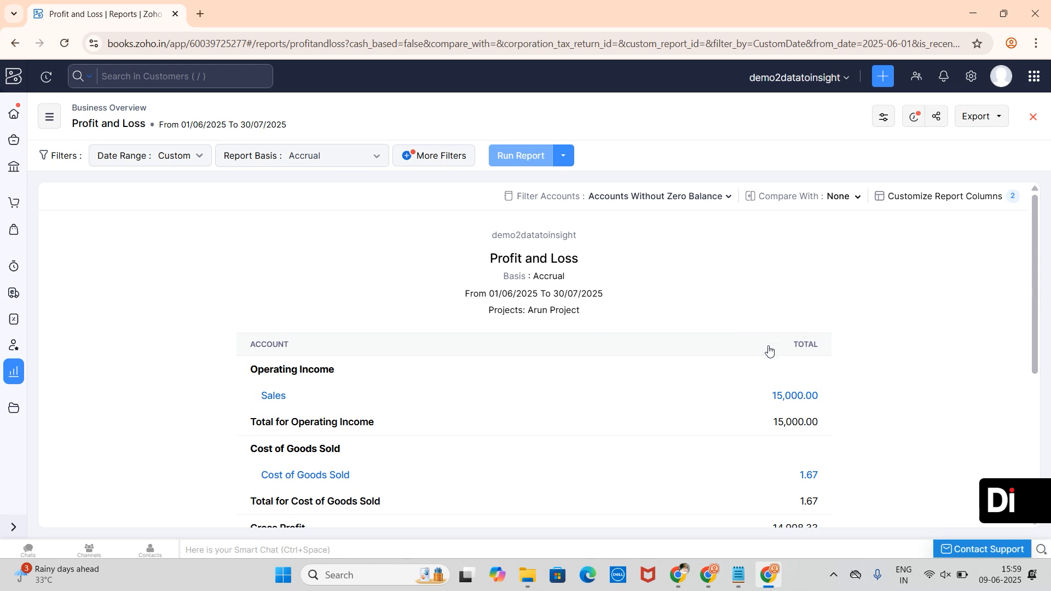
pyautogui.scroll(-4, 770, 350)
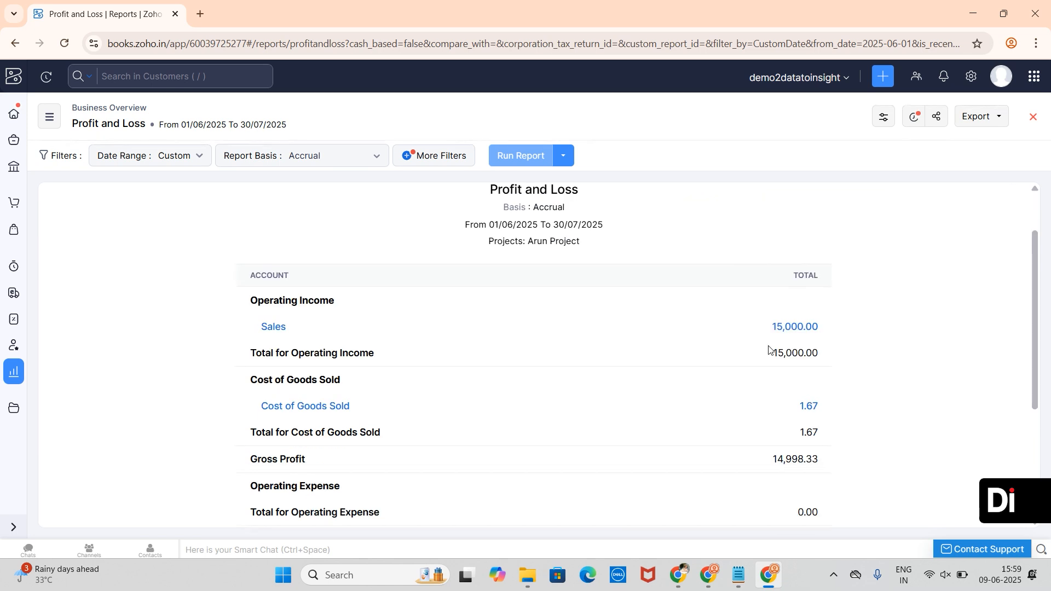
pyautogui.scroll(4, 768, 350)
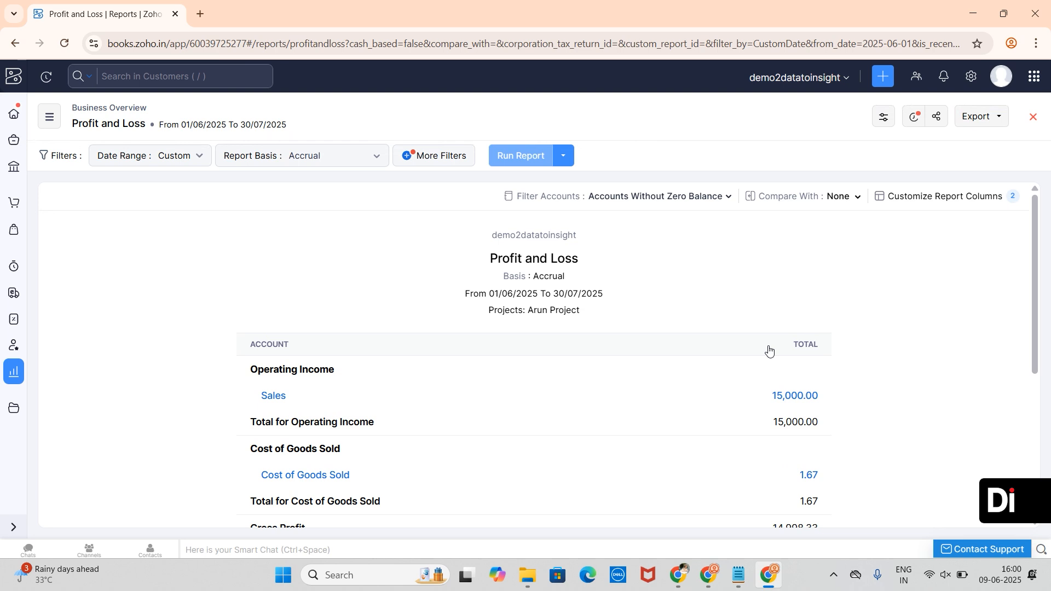
pyautogui.click(991, 120)
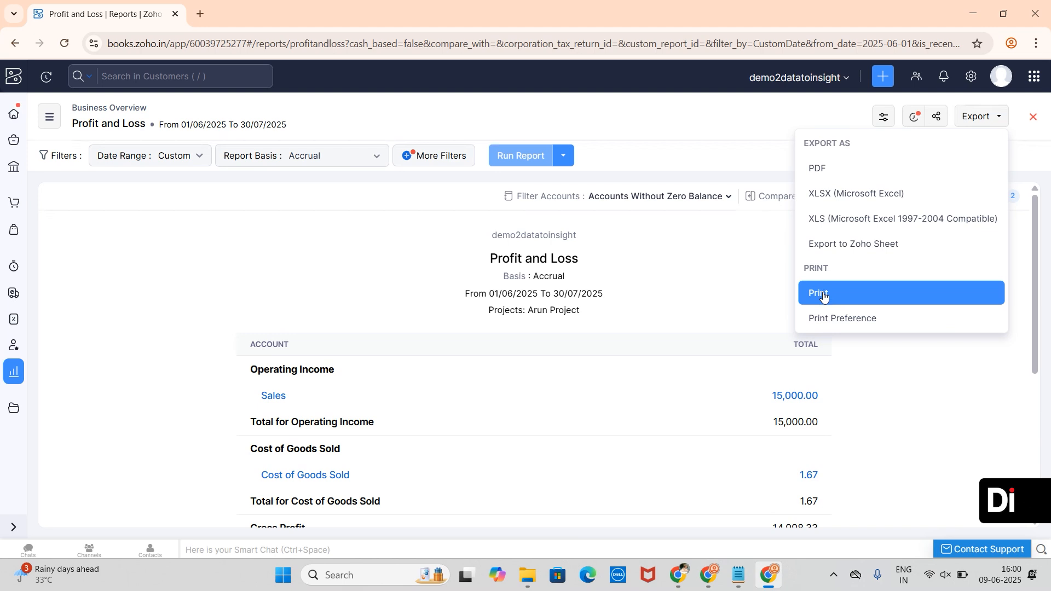
pyautogui.click(716, 139)
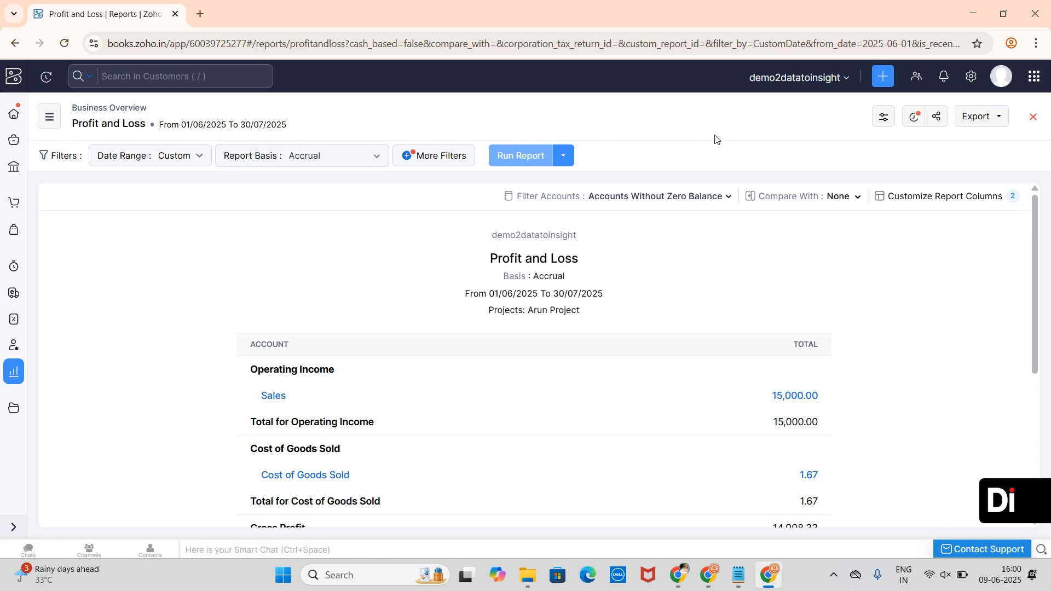
pyautogui.click(937, 117)
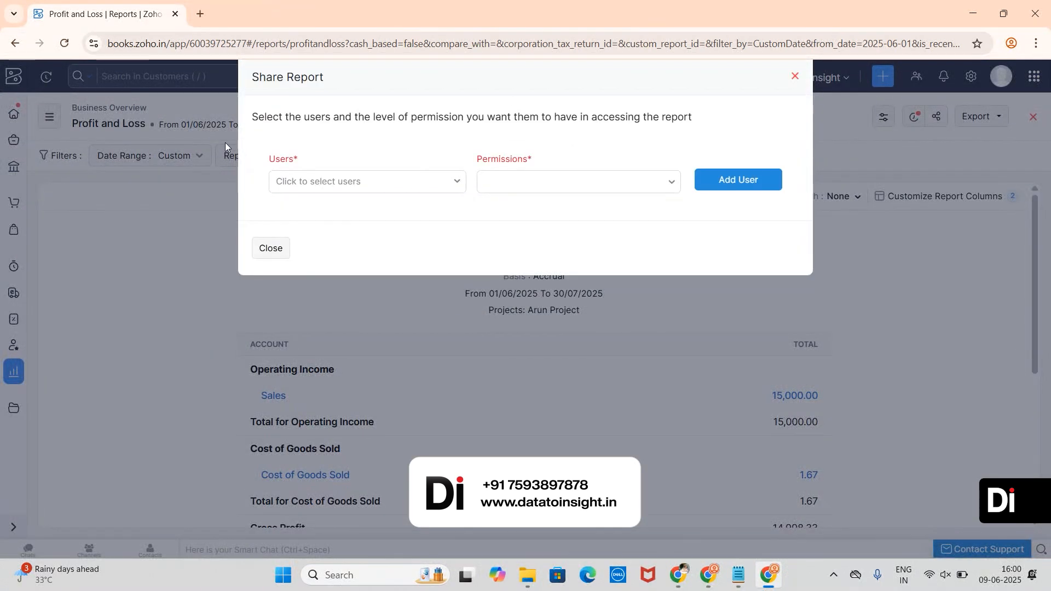
pyautogui.click(415, 175)
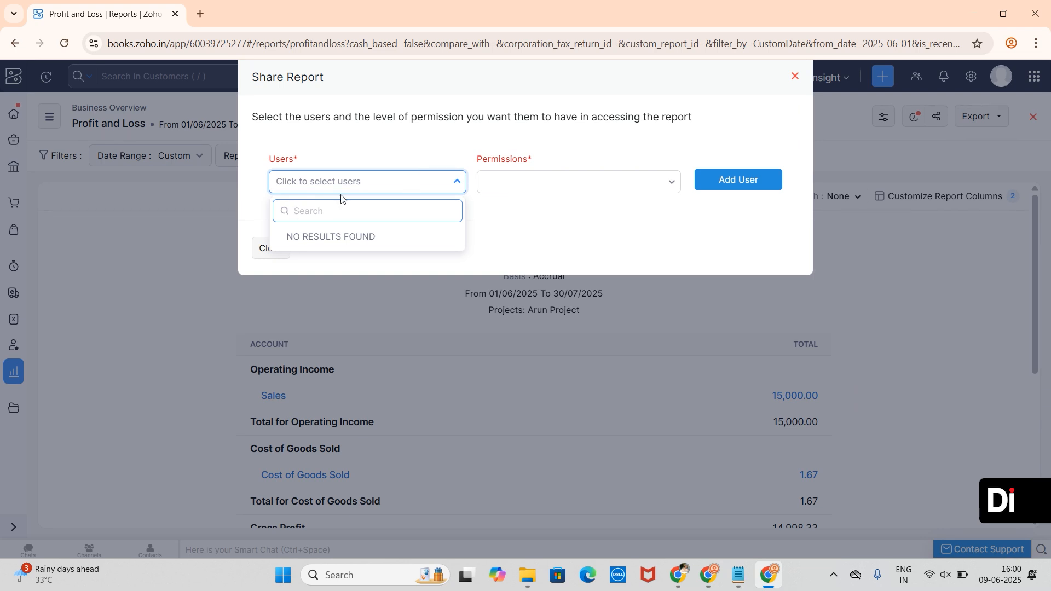
pyautogui.click(364, 196)
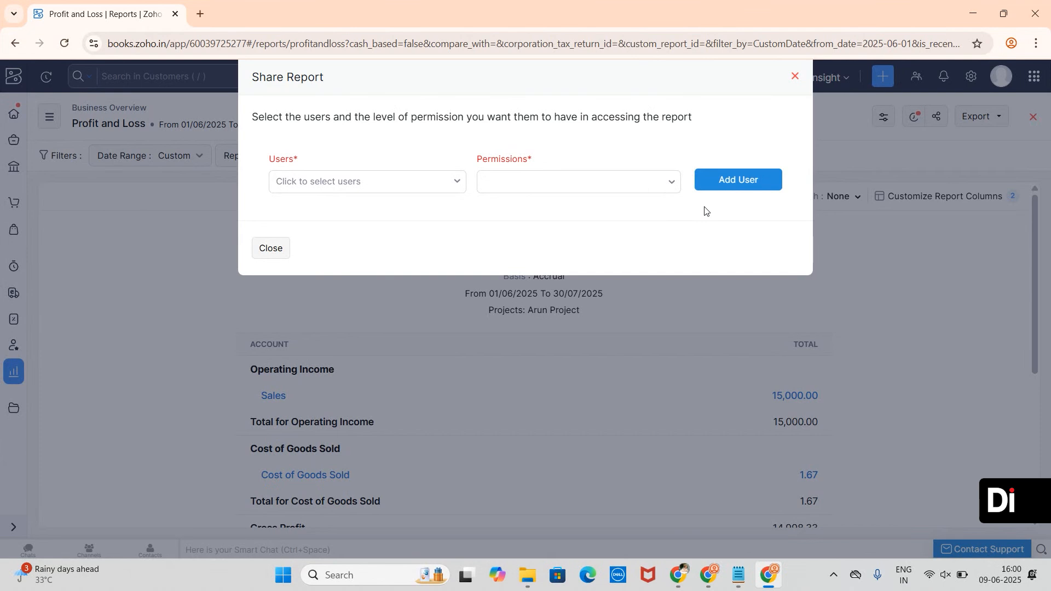
pyautogui.click(272, 247)
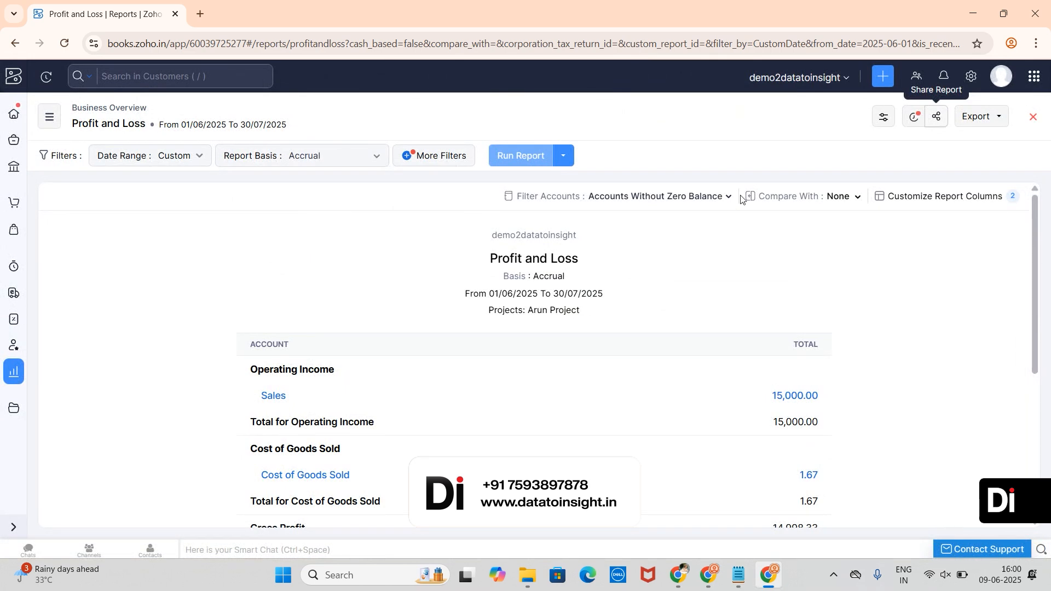
# - Open the report schedule settings, set frequency to Monthly, and check the 09/06/2025 start date
pyautogui.click(919, 123)
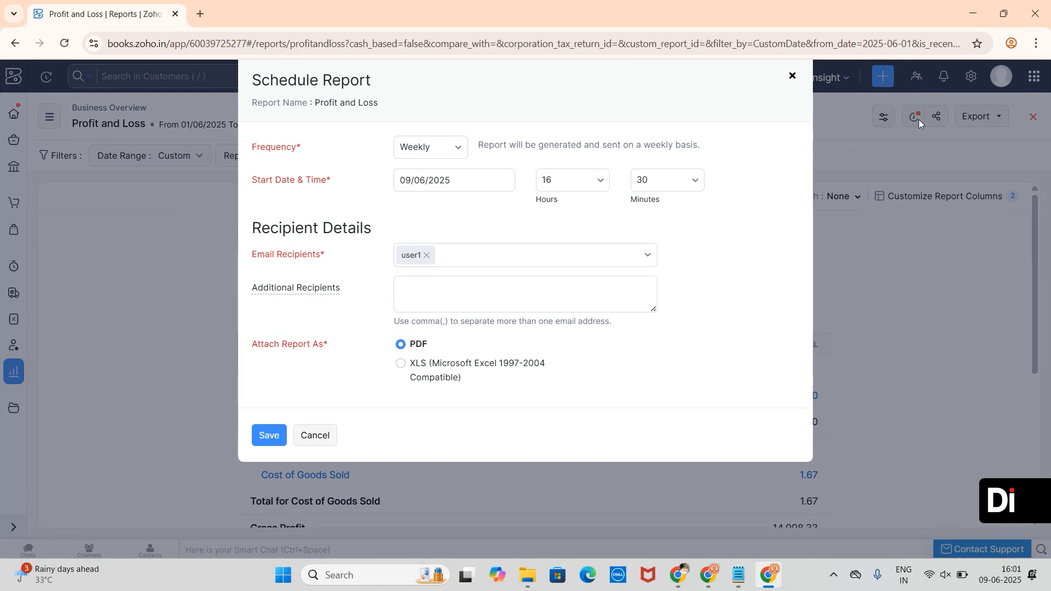
pyautogui.click(452, 150)
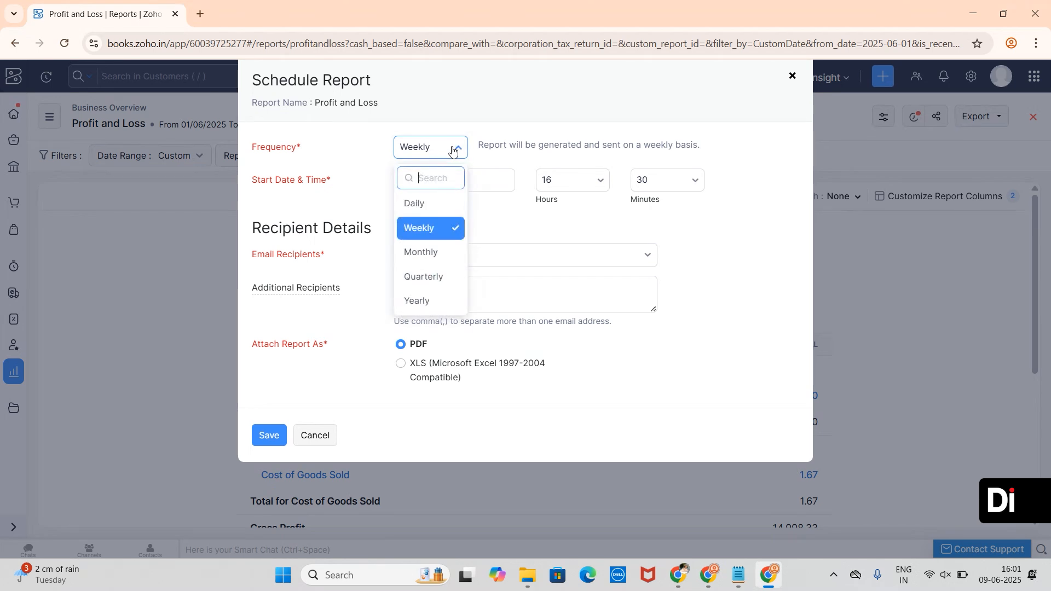
pyautogui.click(426, 253)
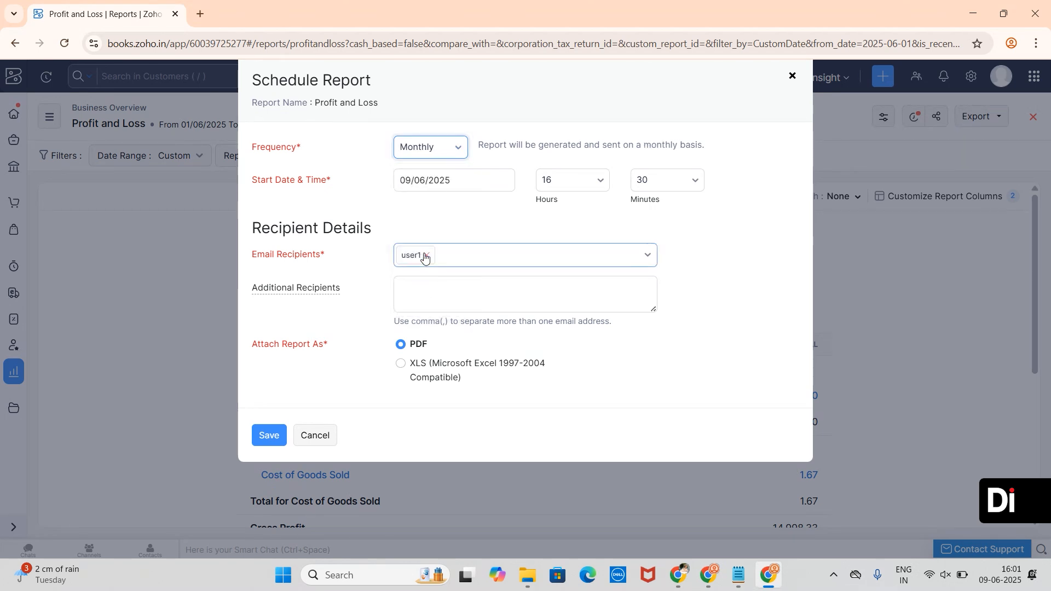
pyautogui.click(445, 158)
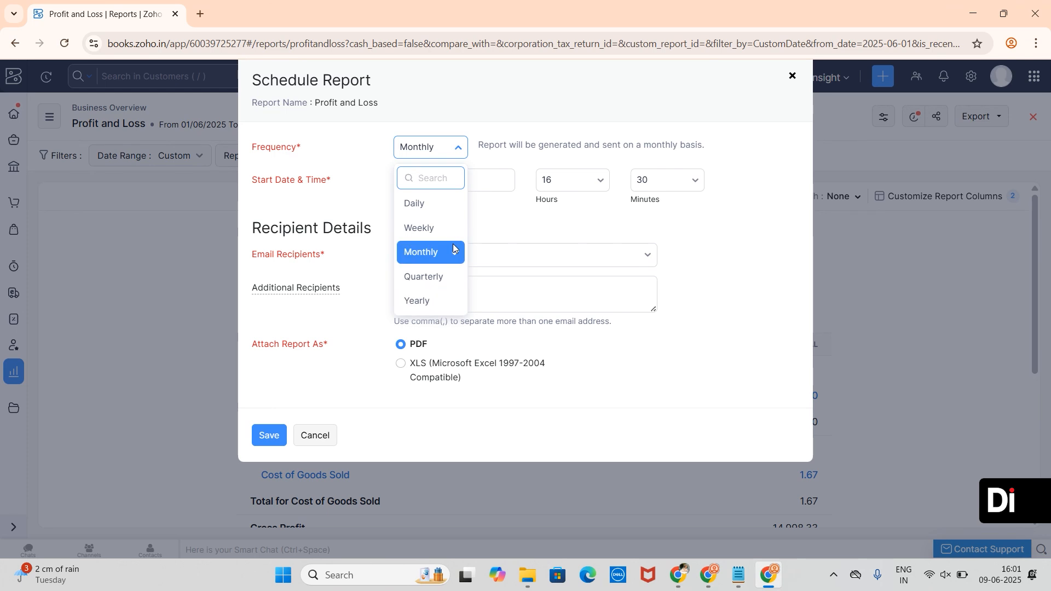
pyautogui.click(570, 214)
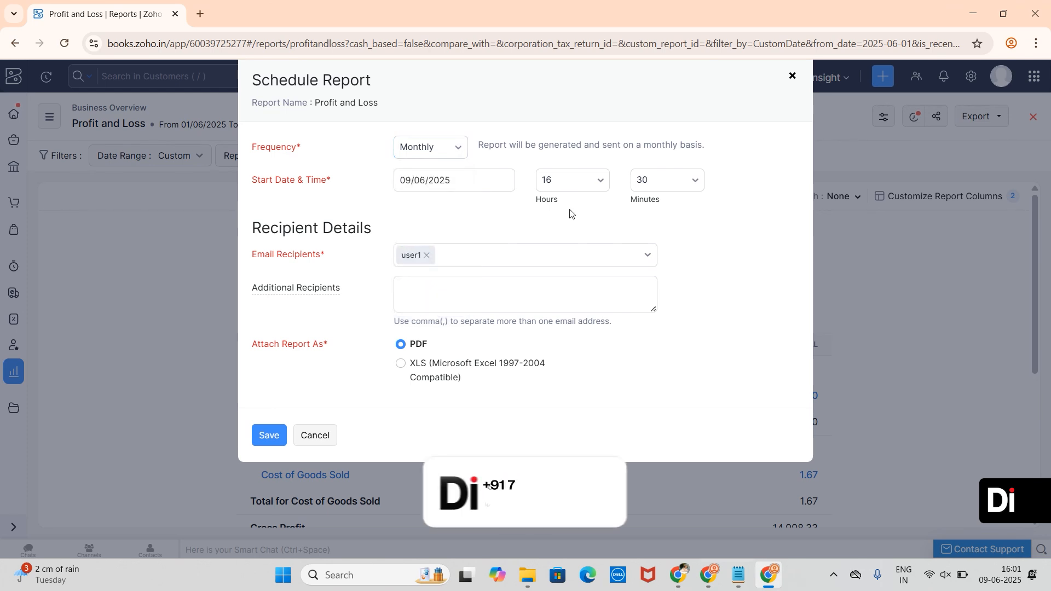
pyautogui.click(459, 183)
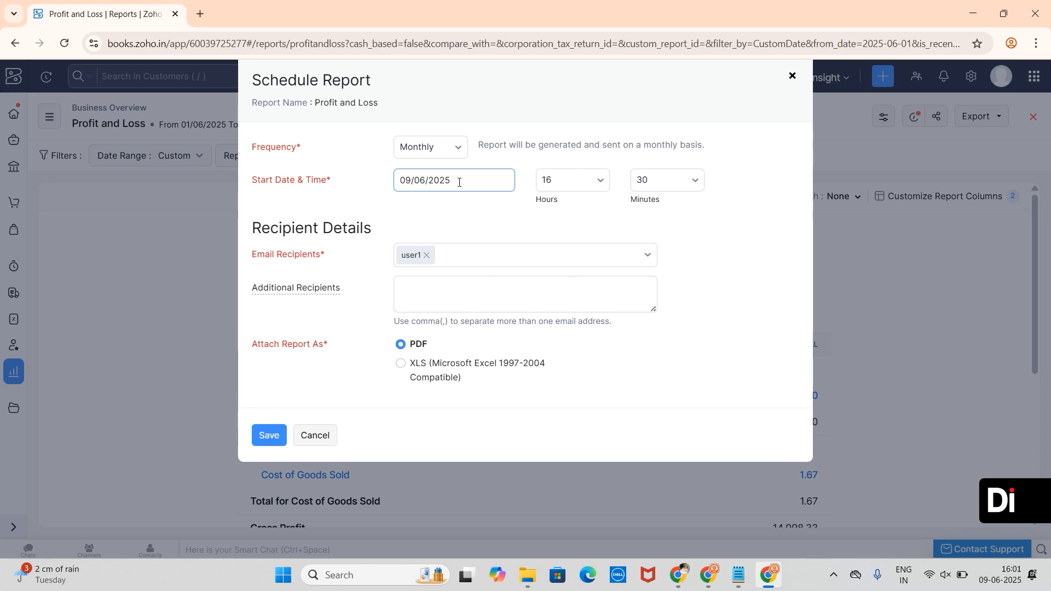
pyautogui.click(504, 263)
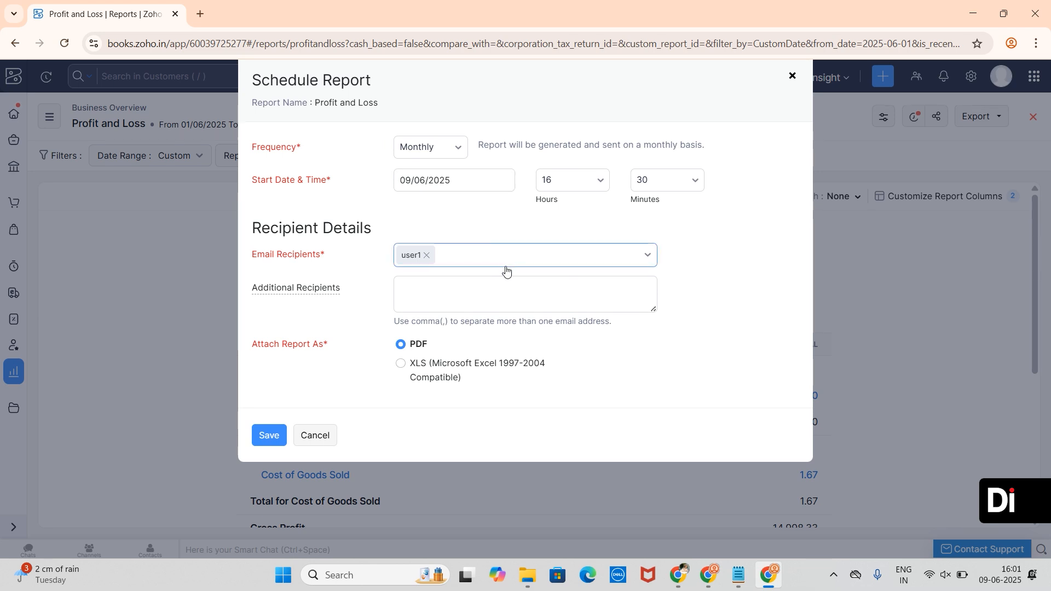
# - Add User2 and an additional e-mail address as recipients, keep PDF, and save the schedule
pyautogui.click(368, 336)
pyautogui.click(480, 262)
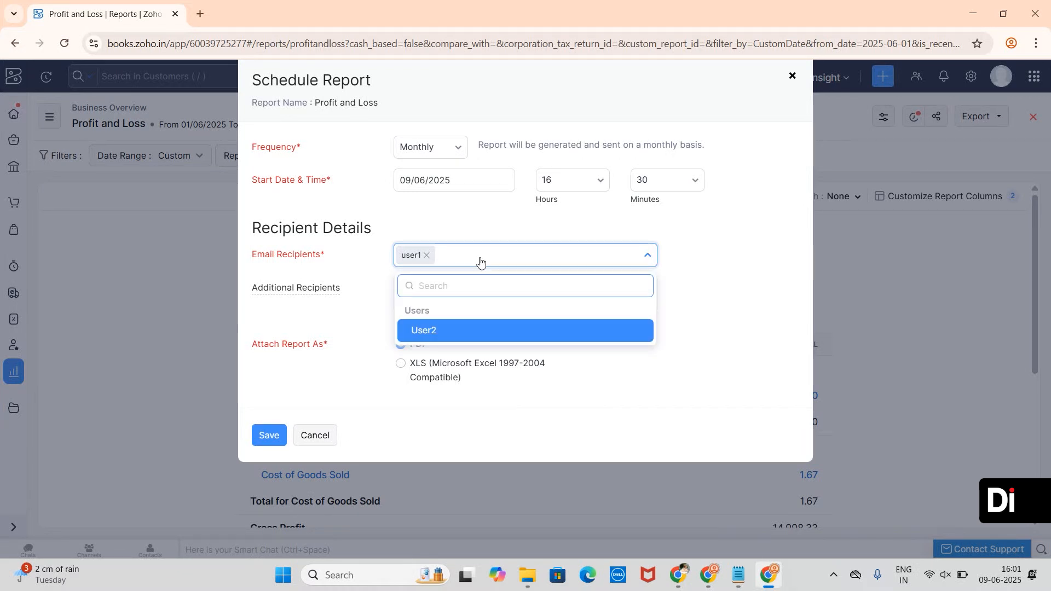
pyautogui.click(467, 330)
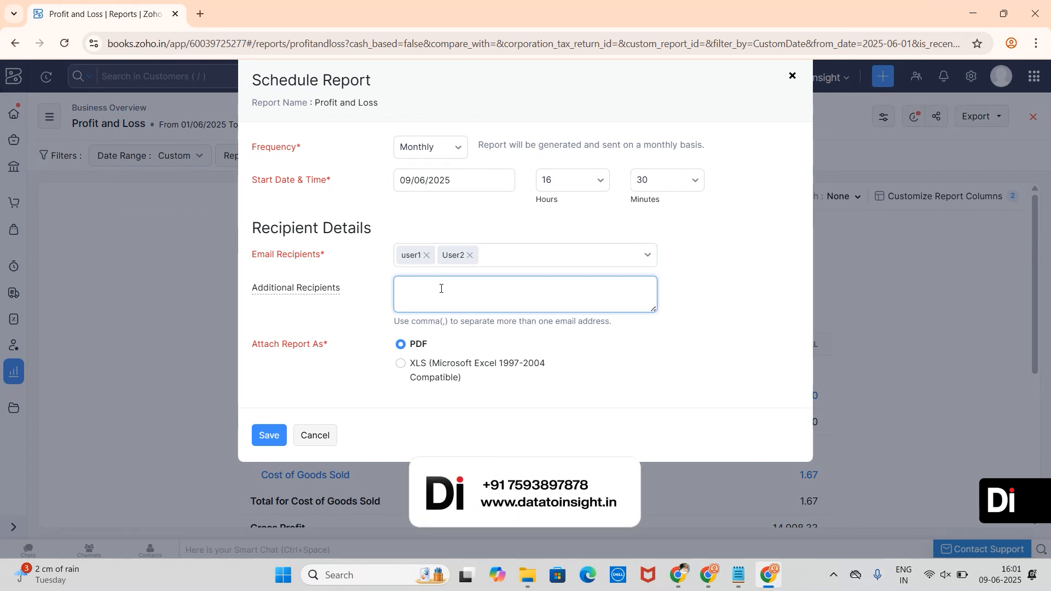
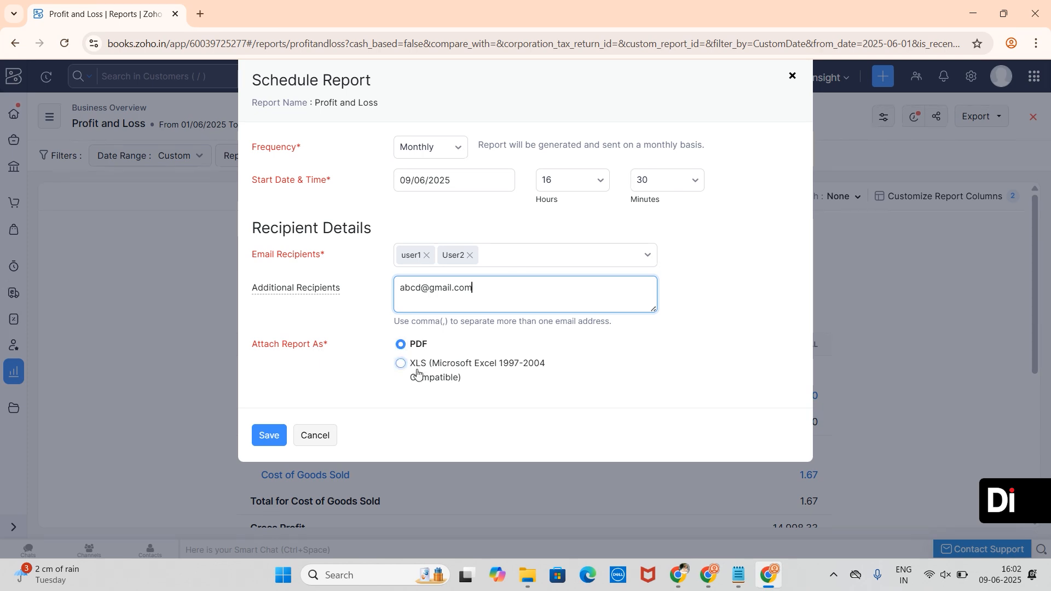
pyautogui.click(277, 443)
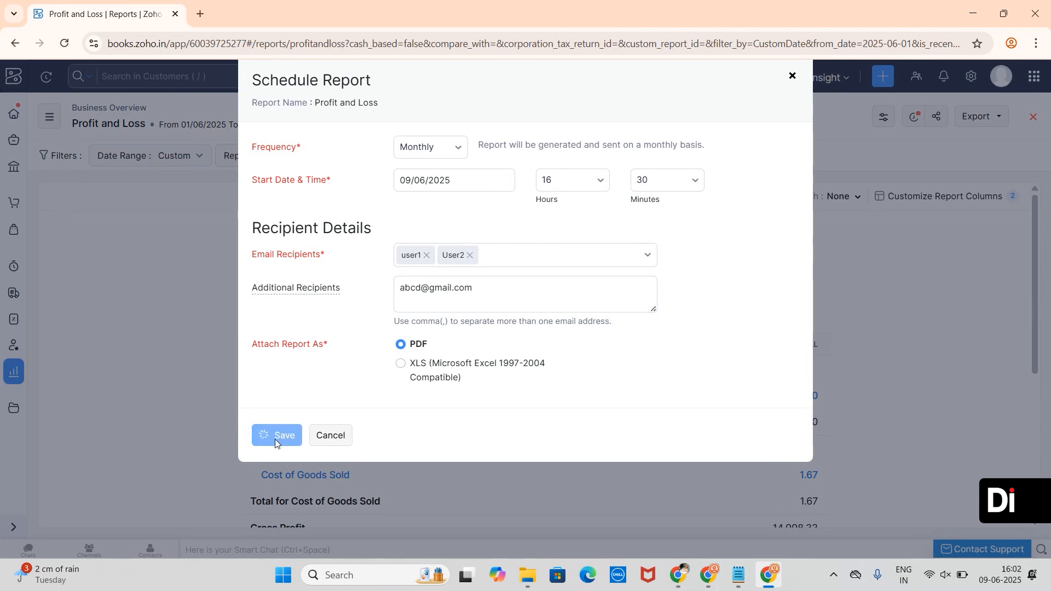